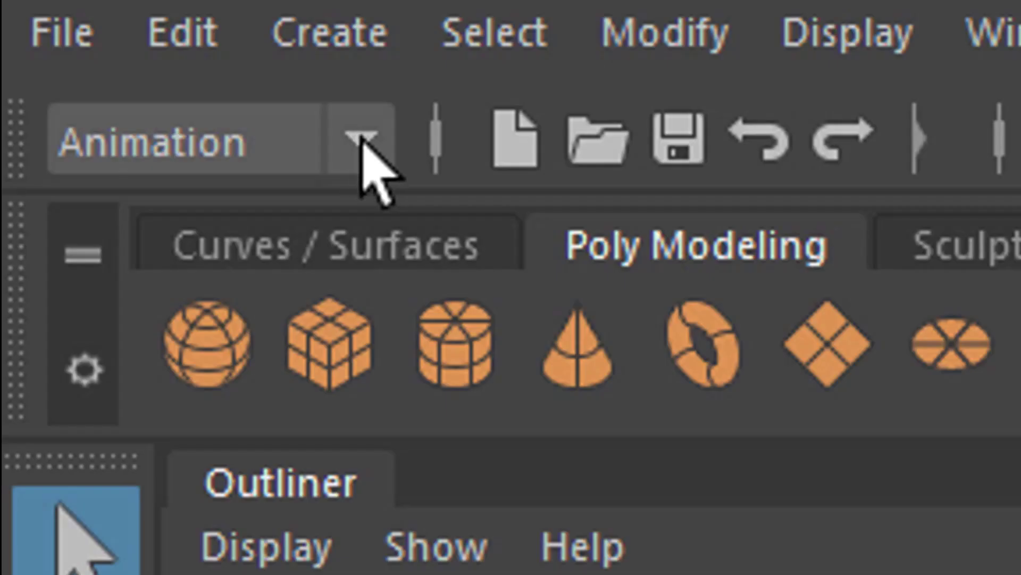
# - Keep the Animation menu set active and browse the constraint commands
pyautogui.click(58, 23)
pyautogui.click(57, 59)
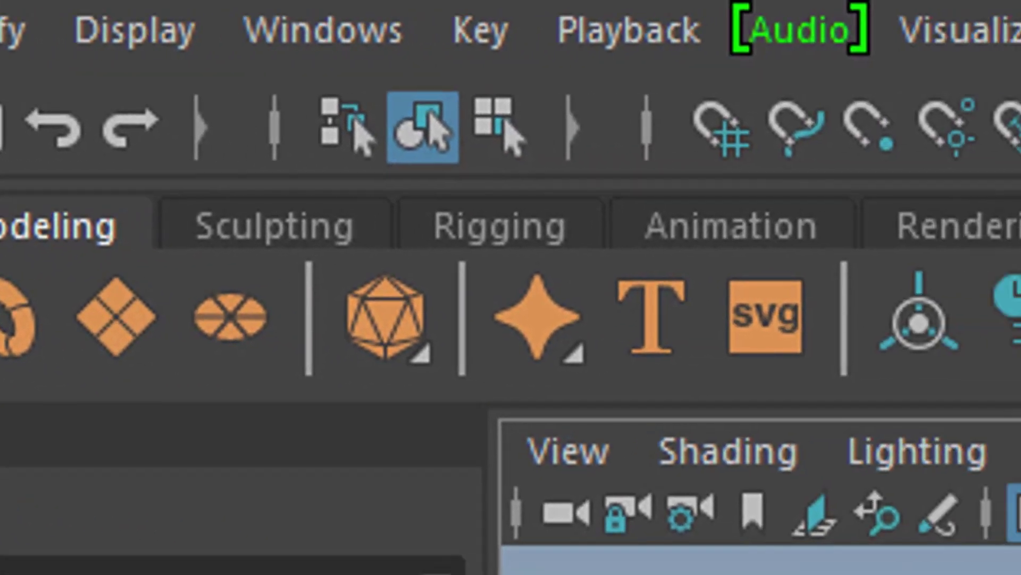
pyautogui.click(947, 27)
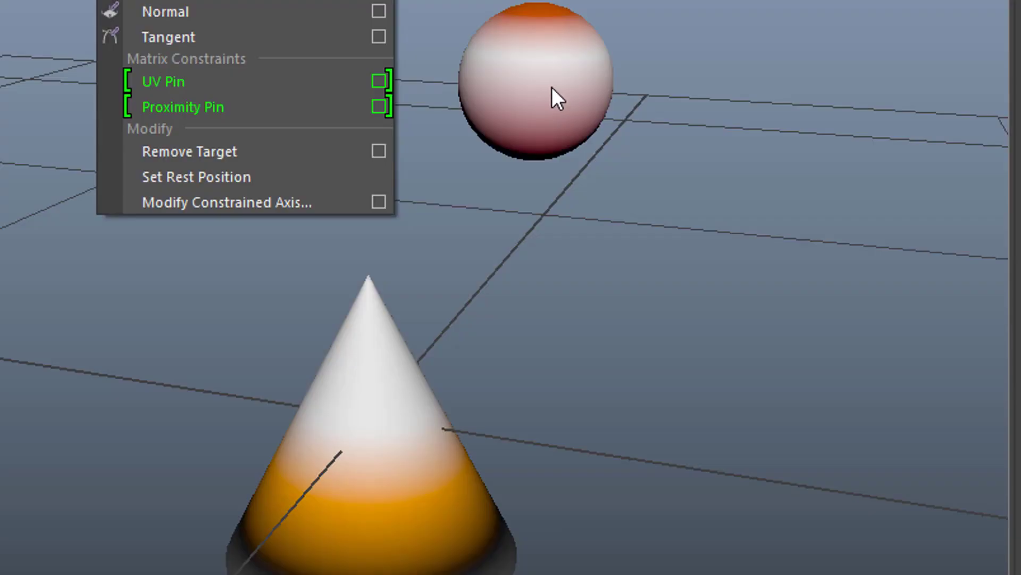
# - Put the sphere in Control Vertex mode and marquee-select two CVs at its upper left
pyautogui.click(563, 75)
pyautogui.moveTo(556, 42); pyautogui.dragTo(426, 44, button='right')
pyautogui.moveTo(446, 3); pyautogui.dragTo(505, 39)
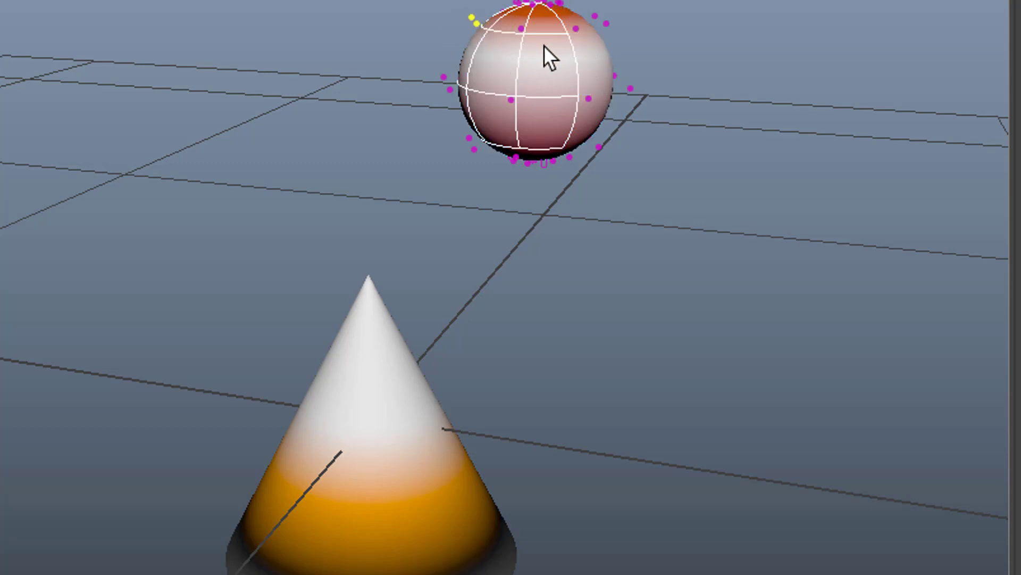
pyautogui.moveTo(545, 48); pyautogui.dragTo(643, 11, button='right')
pyautogui.click(349, 5)
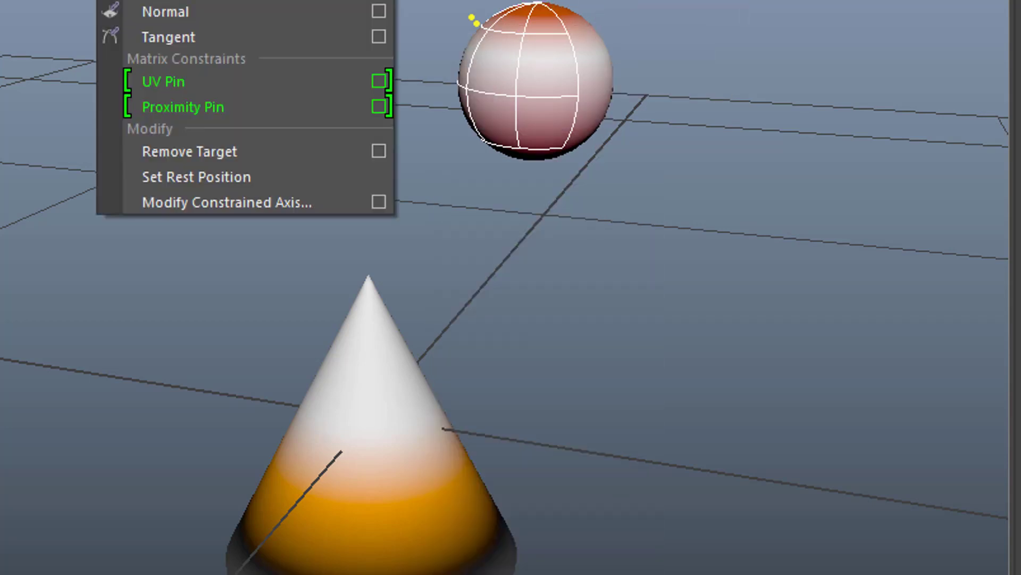
pyautogui.click(316, 5)
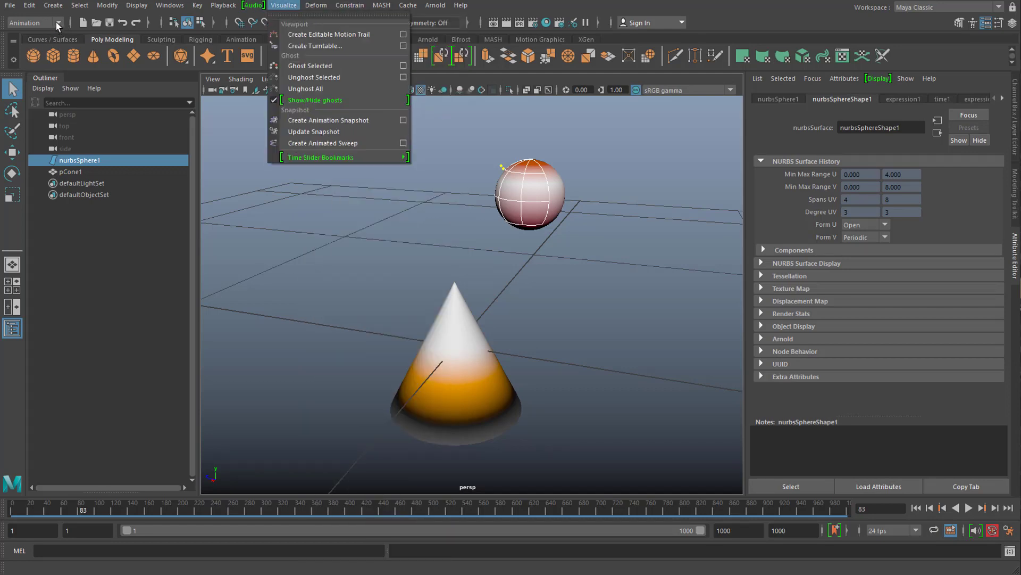
# - Switch the menu set from Animation to FX and open the nConstraint menu
pyautogui.click(57, 23)
pyautogui.click(33, 69)
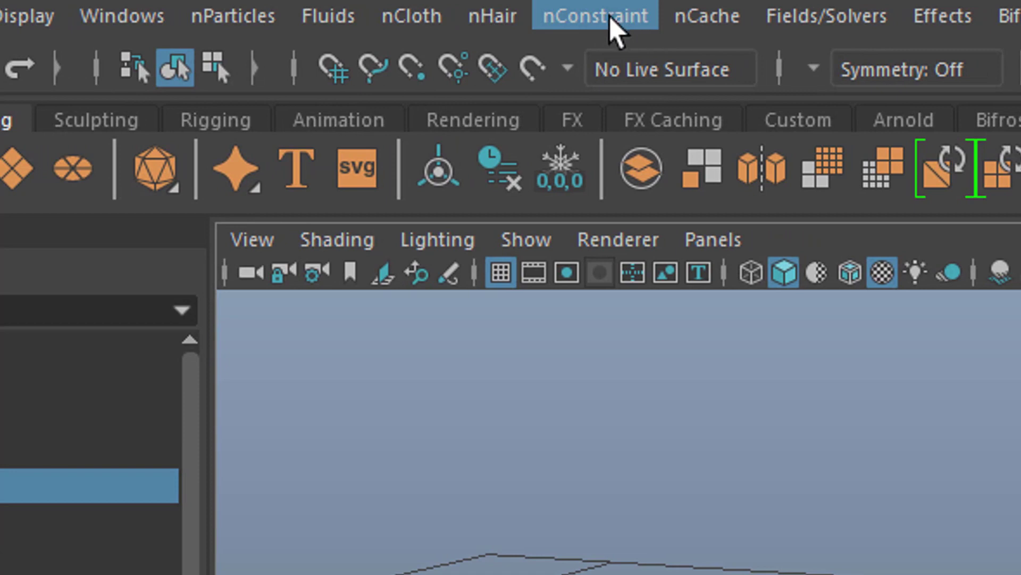
pyautogui.click(613, 19)
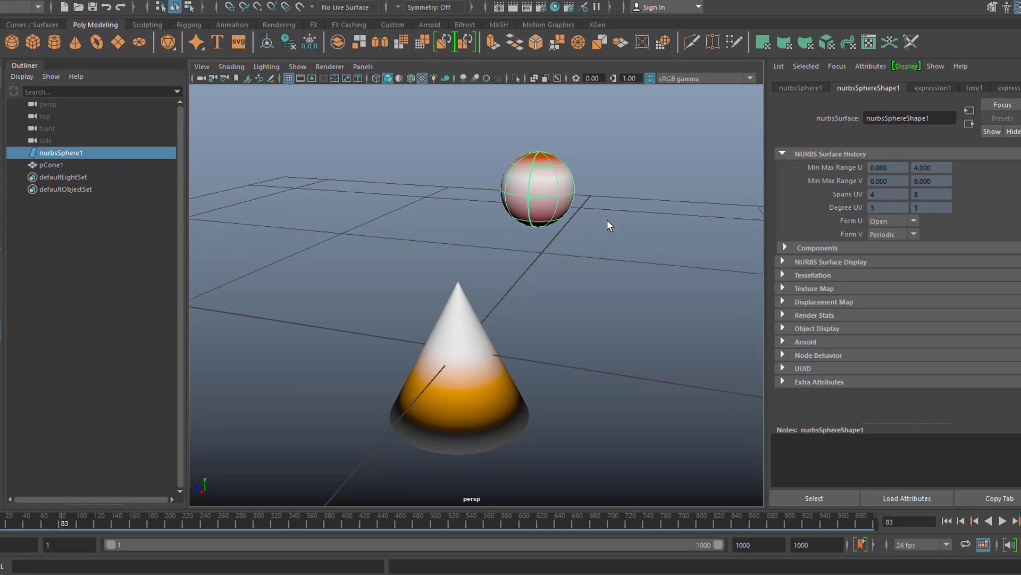
# - Reselect the sphere and orbit to a higher view while playback runs to frame 116
pyautogui.click(479, 367)
pyautogui.click(573, 172)
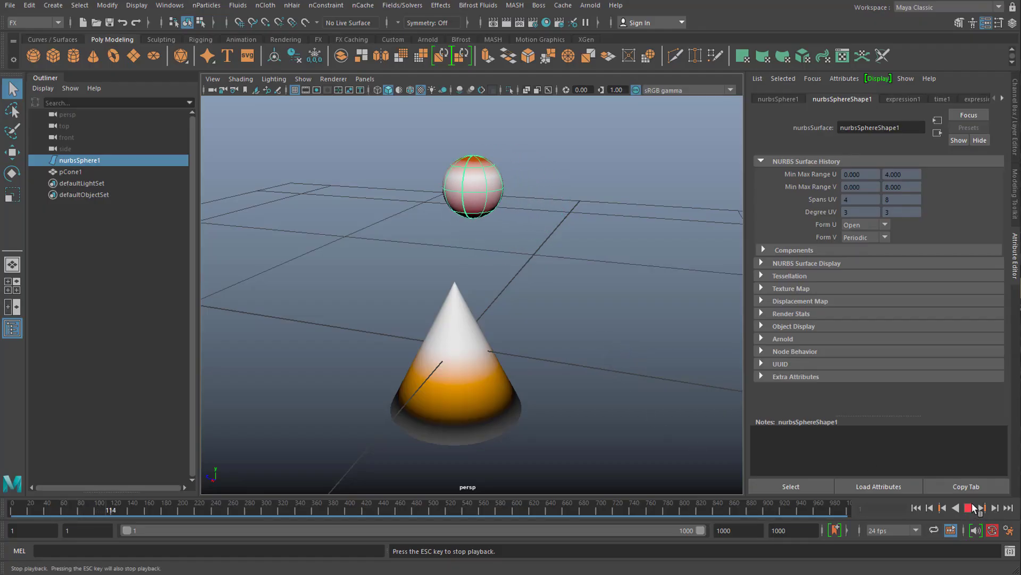
pyautogui.keyDown('alt'); pyautogui.moveTo(581, 360); pyautogui.dragTo(618, 383); pyautogui.keyUp('alt')
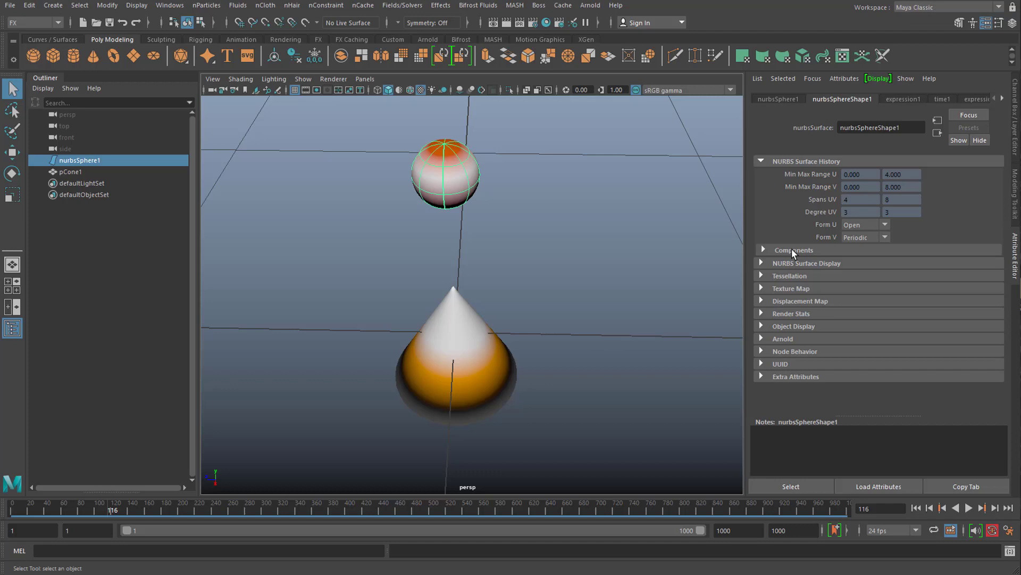
# - Enter =sin(frame) in nurbsSphere1's Translate X and open its Translate Y expression for editing
pyautogui.click(777, 99)
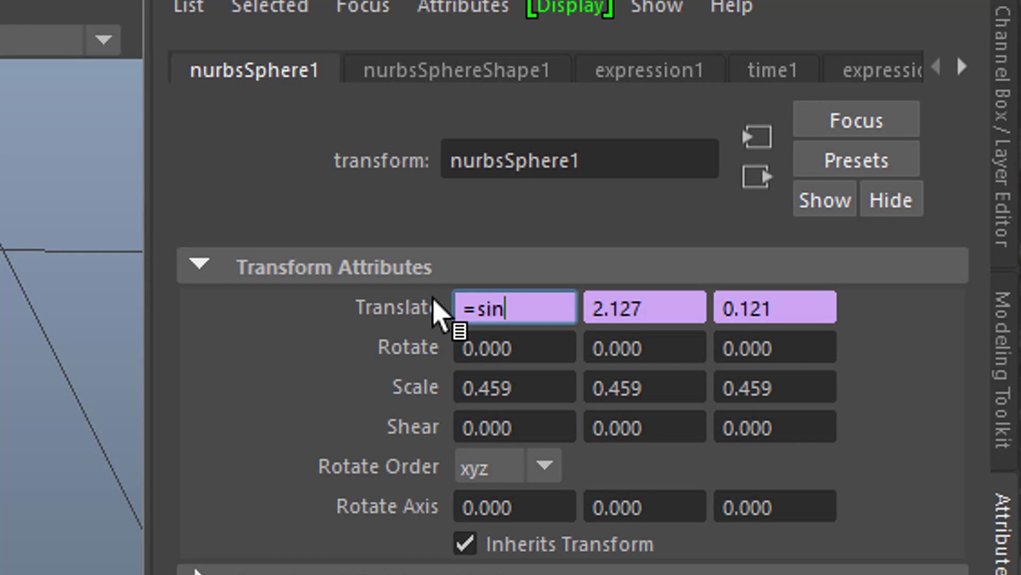
pyautogui.write('frame')
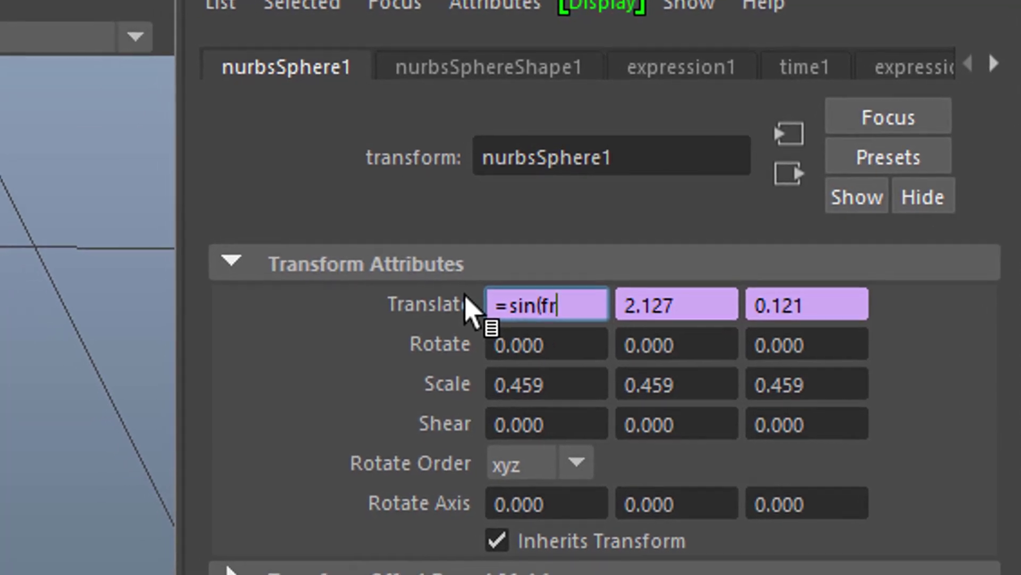
pyautogui.write(')')
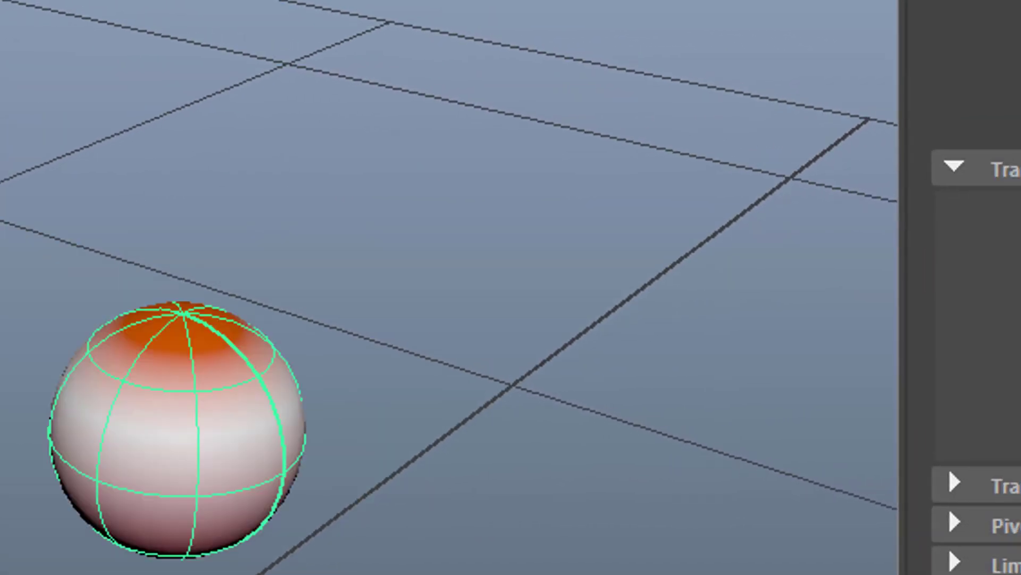
pyautogui.click(866, 231)
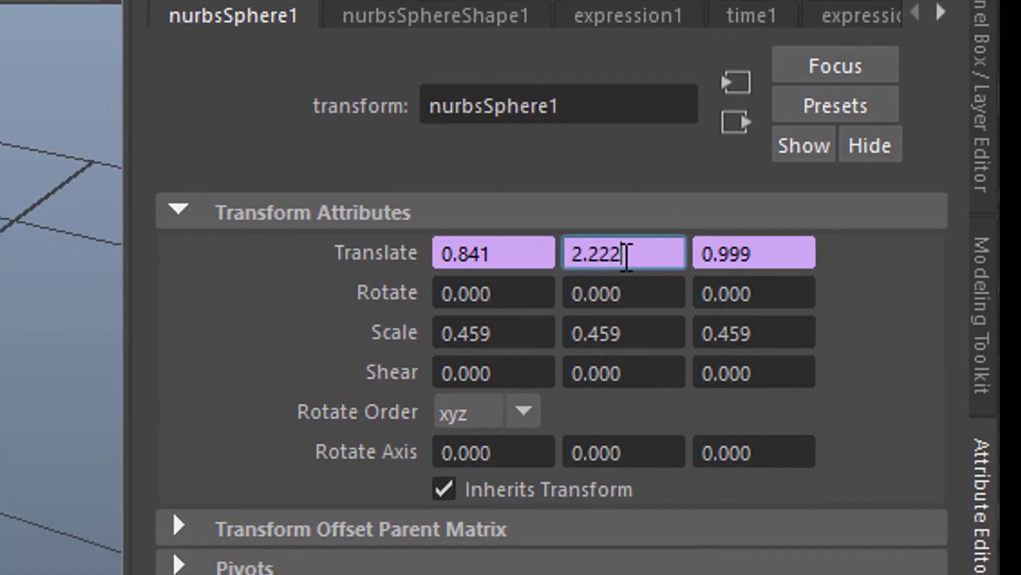
pyautogui.rightClick(839, 243)
pyautogui.click(670, 284)
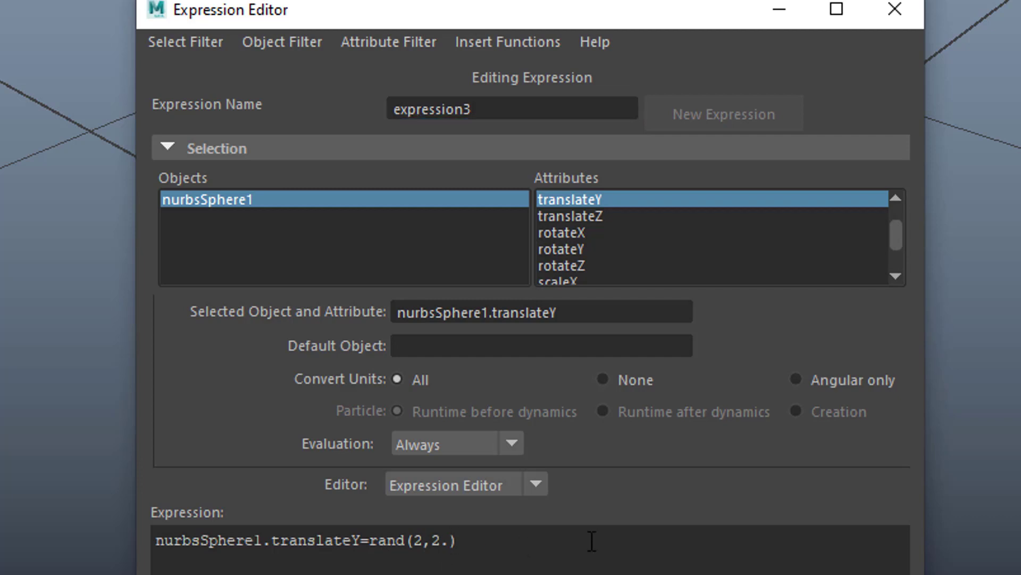
# - Change expression3 to nurbsSphere1.translateY=rand(2,2.2) and close the Expression Editor
pyautogui.write('2')
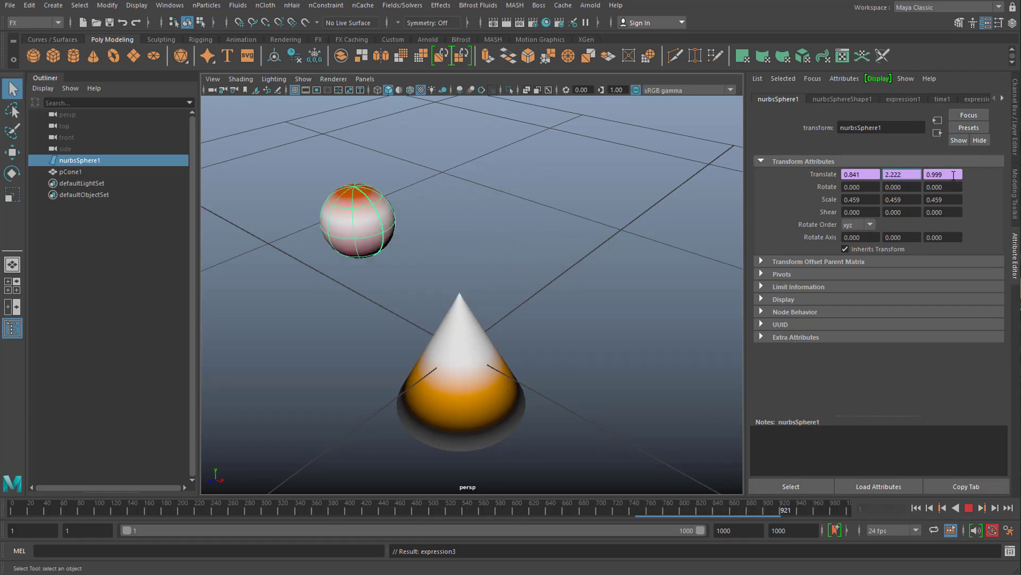
# - Play the animation, orbiting around the moving sphere, and stop at frame 76
pyautogui.click(951, 174)
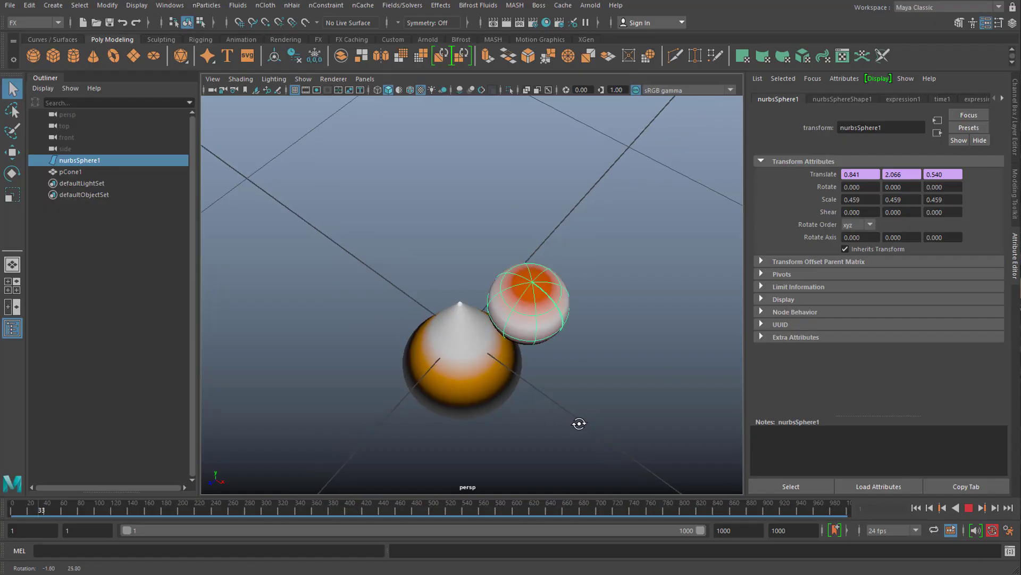
pyautogui.keyDown('alt'); pyautogui.moveTo(579, 421); pyautogui.dragTo(581, 429); pyautogui.keyUp('alt')
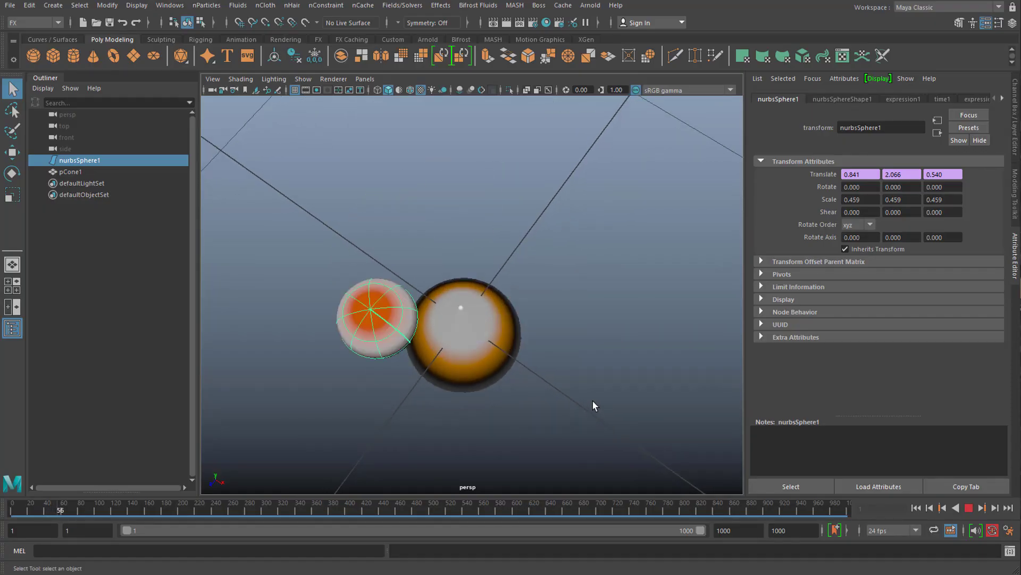
pyautogui.keyDown('alt'); pyautogui.moveTo(597, 404); pyautogui.dragTo(611, 378); pyautogui.keyUp('alt')
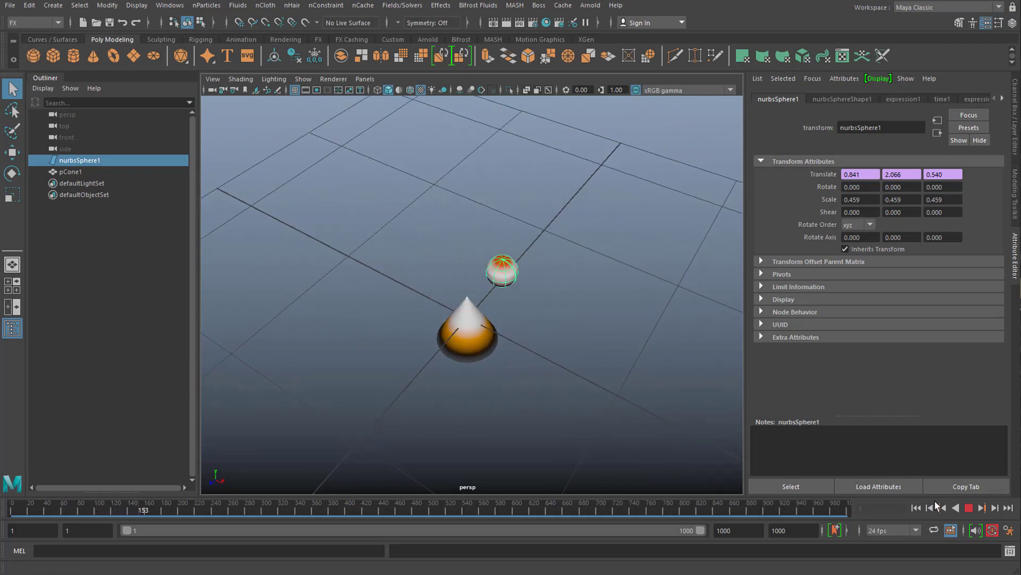
pyautogui.click(969, 507)
pyautogui.keyDown('alt'); pyautogui.moveTo(624, 408); pyautogui.dragTo(743, 329); pyautogui.keyUp('alt')
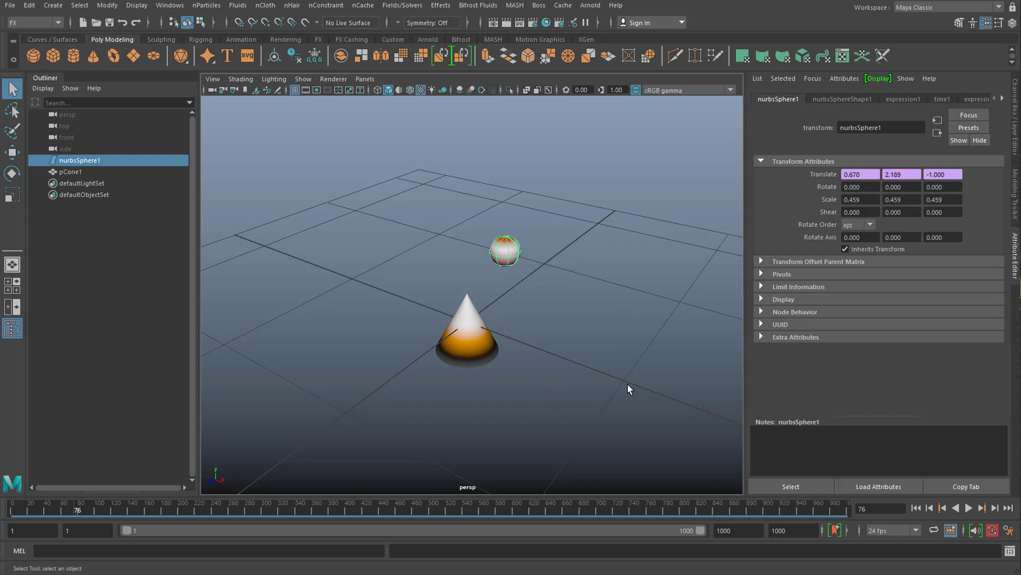
# - Add a second cone, pCone2, and move it along X to Translate X 2.131
pyautogui.click(478, 329)
pyautogui.keyDown('alt'); pyautogui.moveTo(540, 410); pyautogui.dragTo(676, 332, button='right'); pyautogui.keyUp('alt')
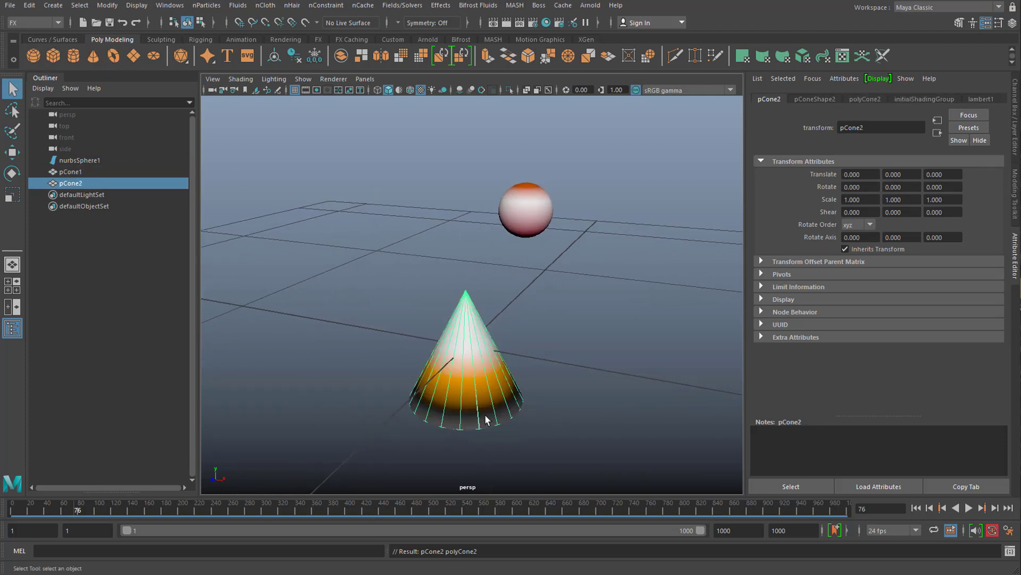
pyautogui.press('w')
pyautogui.moveTo(521, 362); pyautogui.dragTo(659, 363)
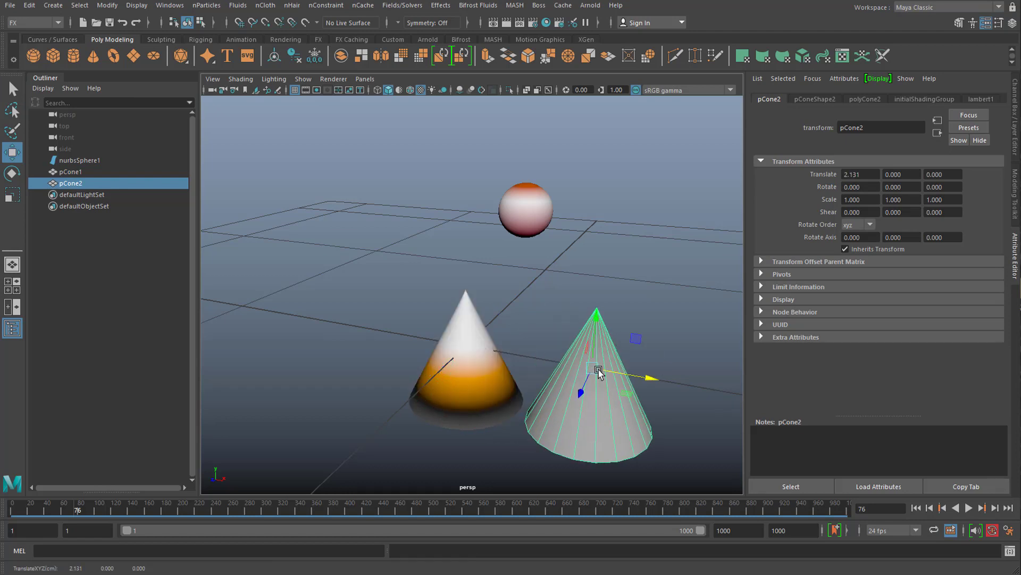
# - Delete pCone2, then show pCone1's polyCone1 construction settings
pyautogui.click(475, 362)
pyautogui.click(627, 396)
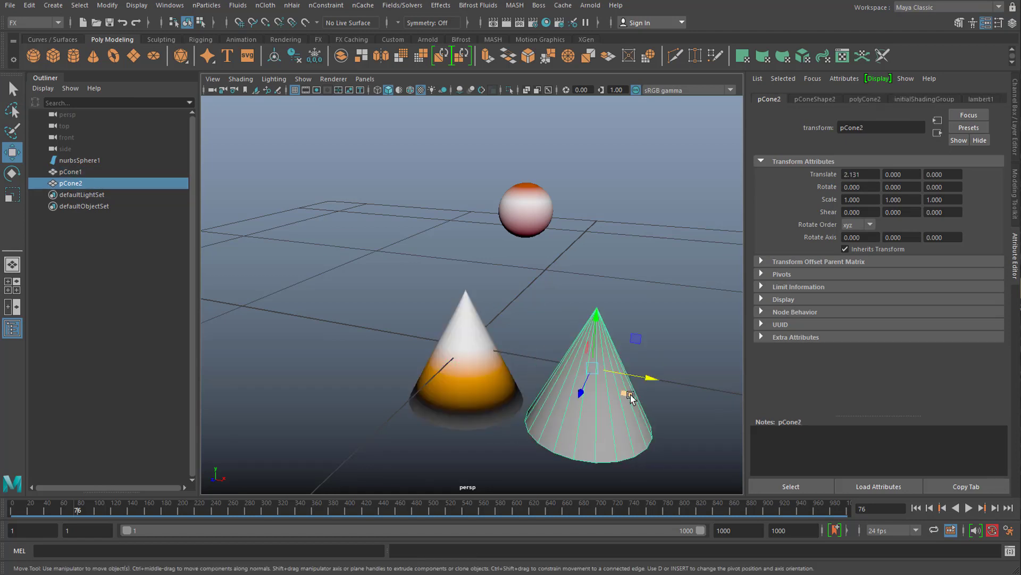
pyautogui.press('Delete')
pyautogui.click(453, 350)
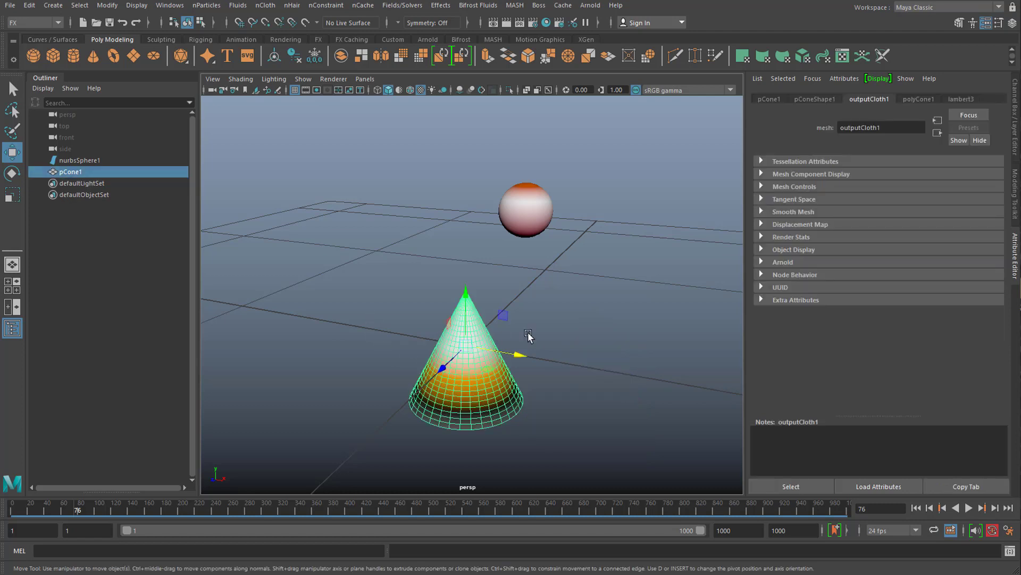
pyautogui.click(925, 99)
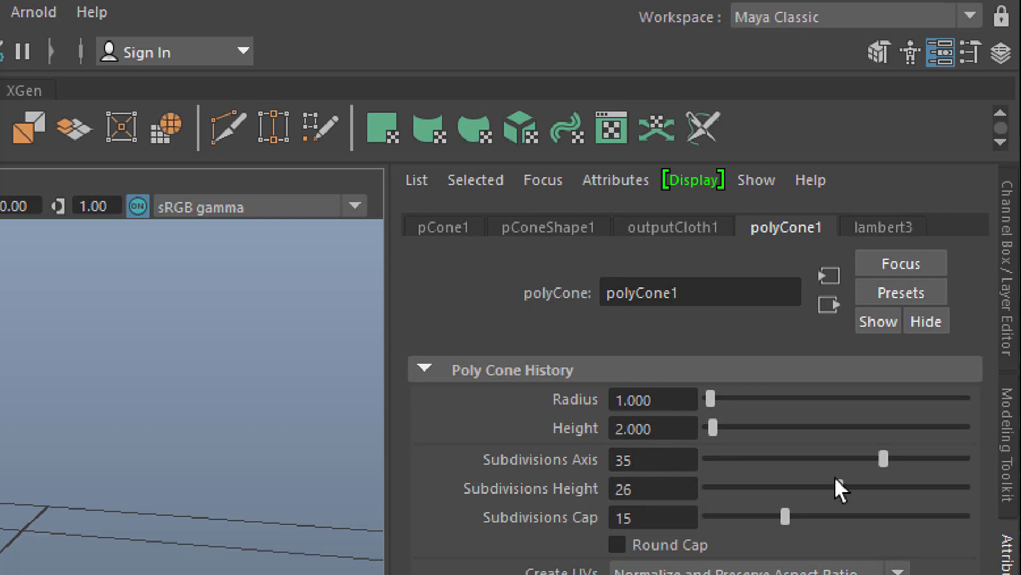
# - Raise pCone1's Subdivisions Axis from 35 to 44, then reselect the cone
pyautogui.moveTo(883, 459); pyautogui.dragTo(717, 472)
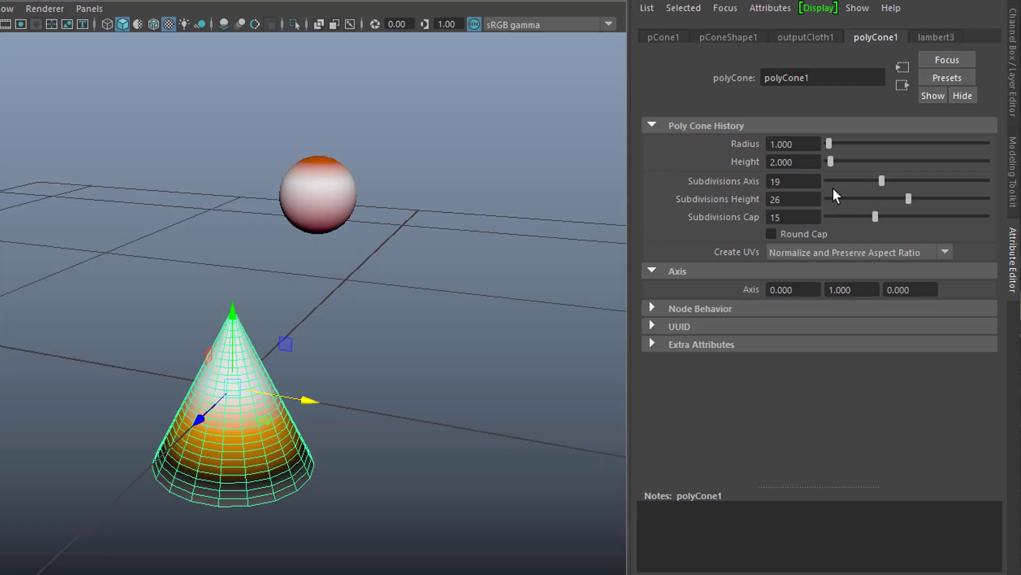
pyautogui.moveTo(833, 189); pyautogui.dragTo(961, 192)
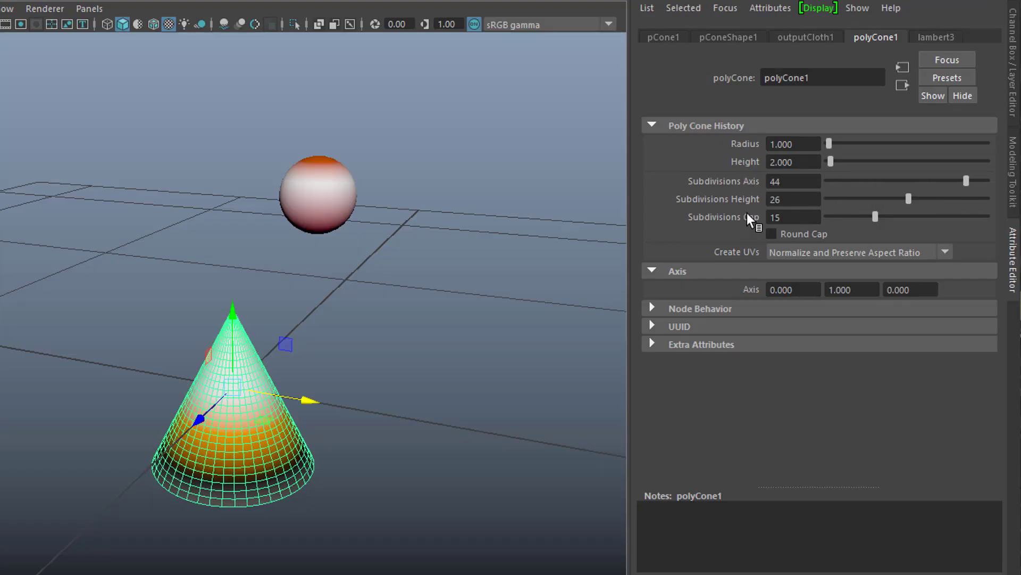
pyautogui.keyDown('alt'); pyautogui.moveTo(490, 395); pyautogui.dragTo(589, 340); pyautogui.keyUp('alt')
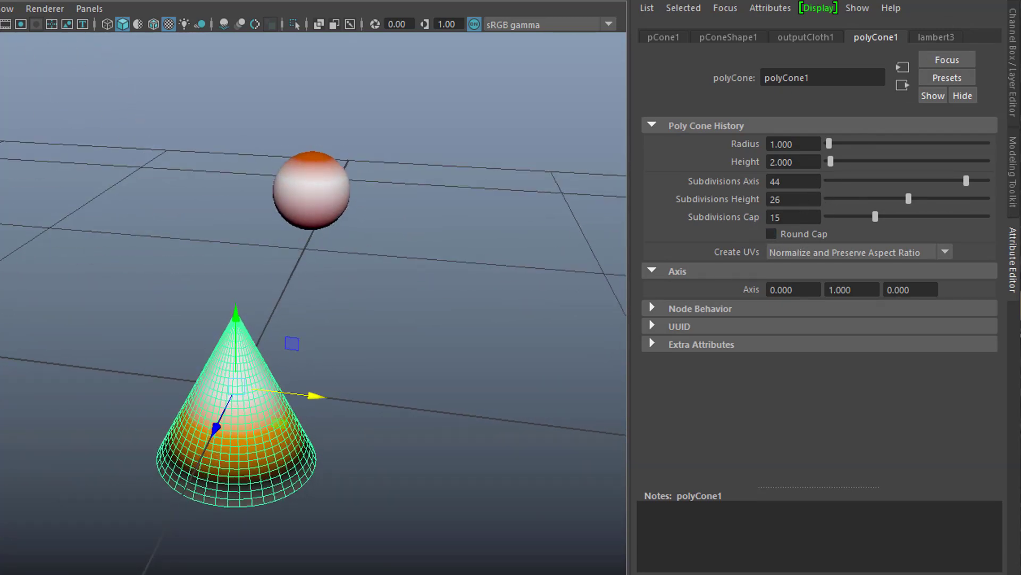
pyautogui.keyDown('alt'); pyautogui.moveTo(458, 420); pyautogui.dragTo(477, 397); pyautogui.keyUp('alt')
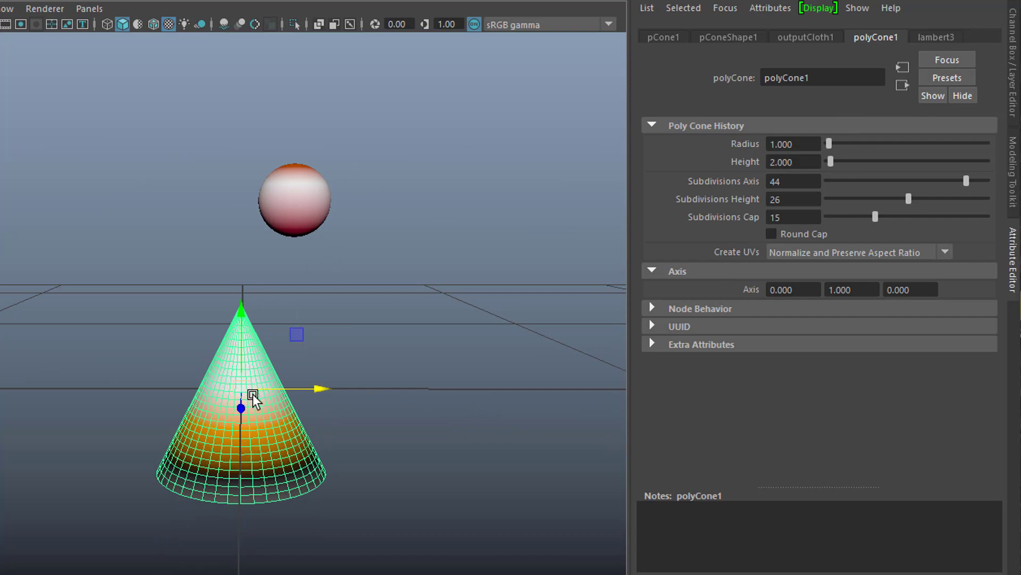
pyautogui.click(313, 200)
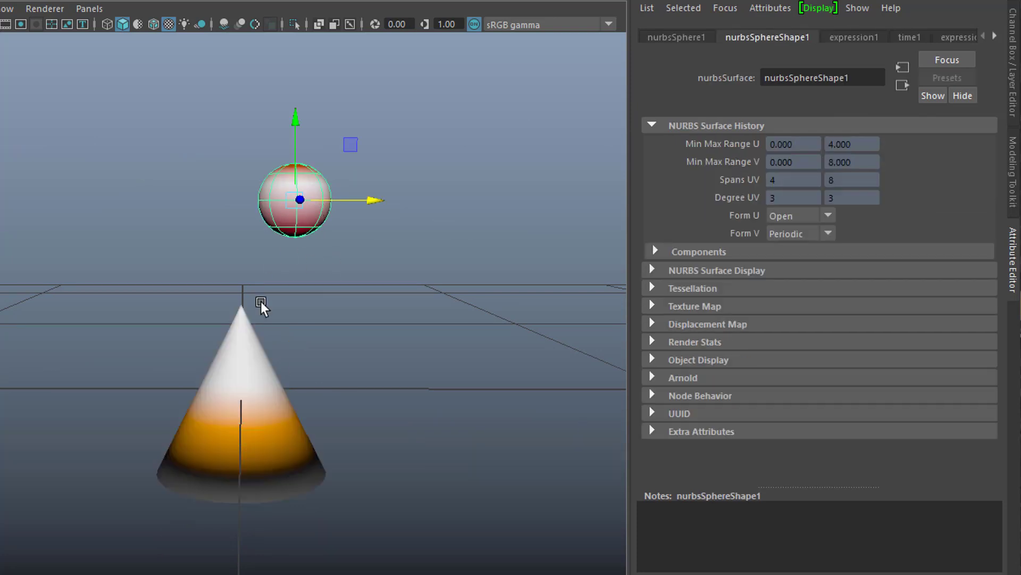
pyautogui.click(252, 394)
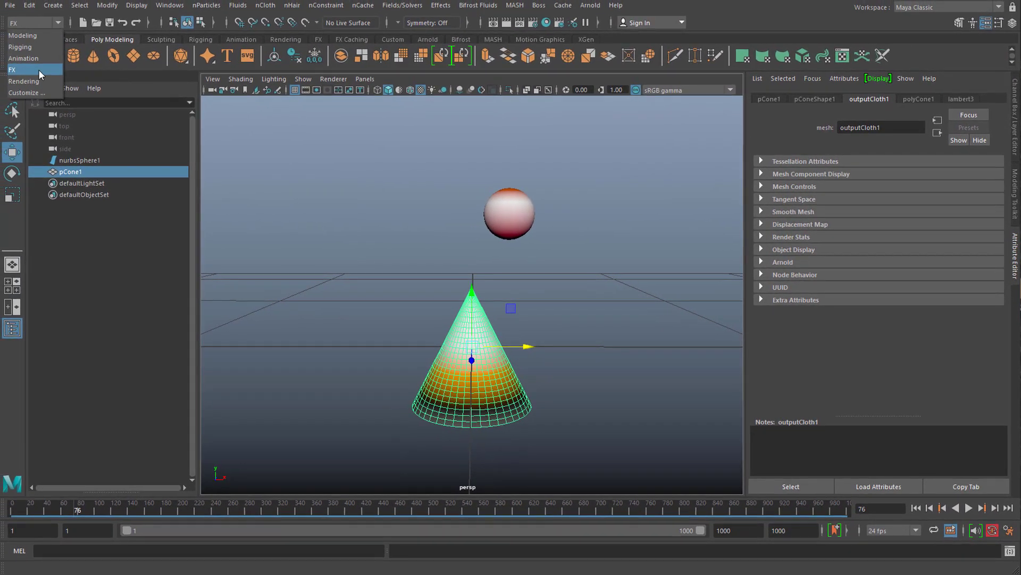
# - Open the nCloth menu to reach Create nCloth for the cone
pyautogui.click(264, 6)
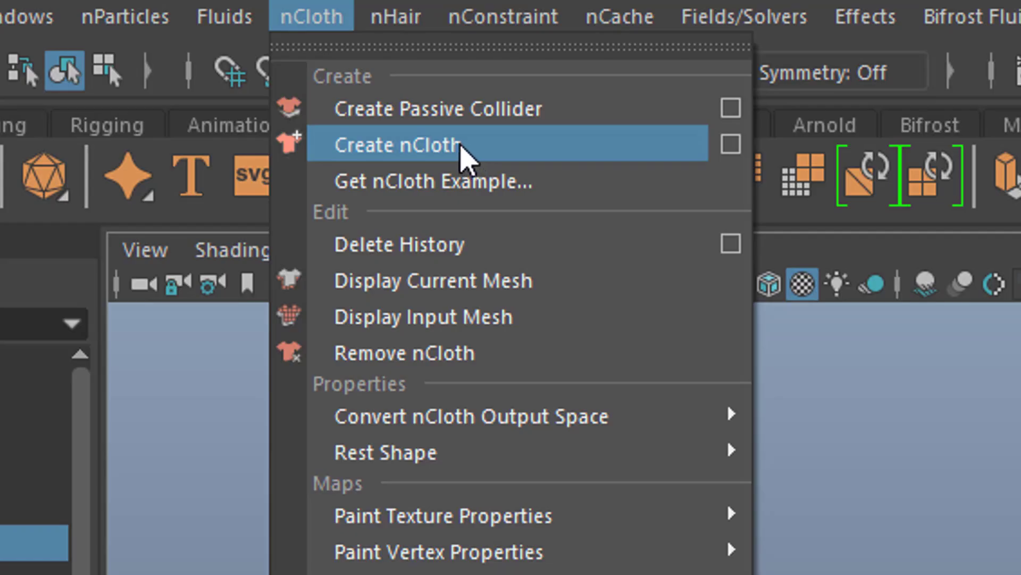
# - Convert the cone to nCloth and inspect the new nCloth1 and nucleus1 nodes
pyautogui.click(512, 159)
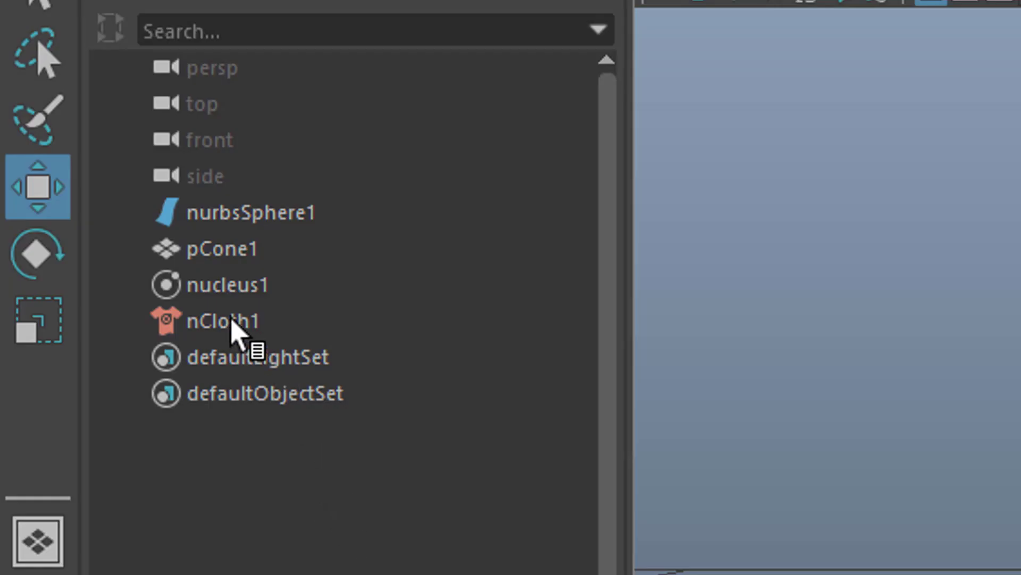
pyautogui.click(230, 327)
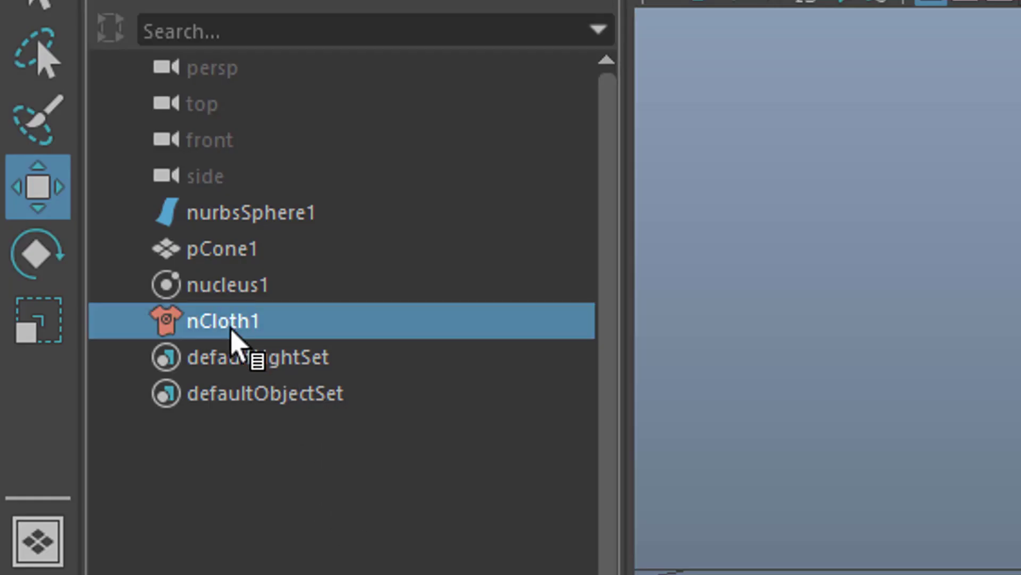
pyautogui.click(248, 287)
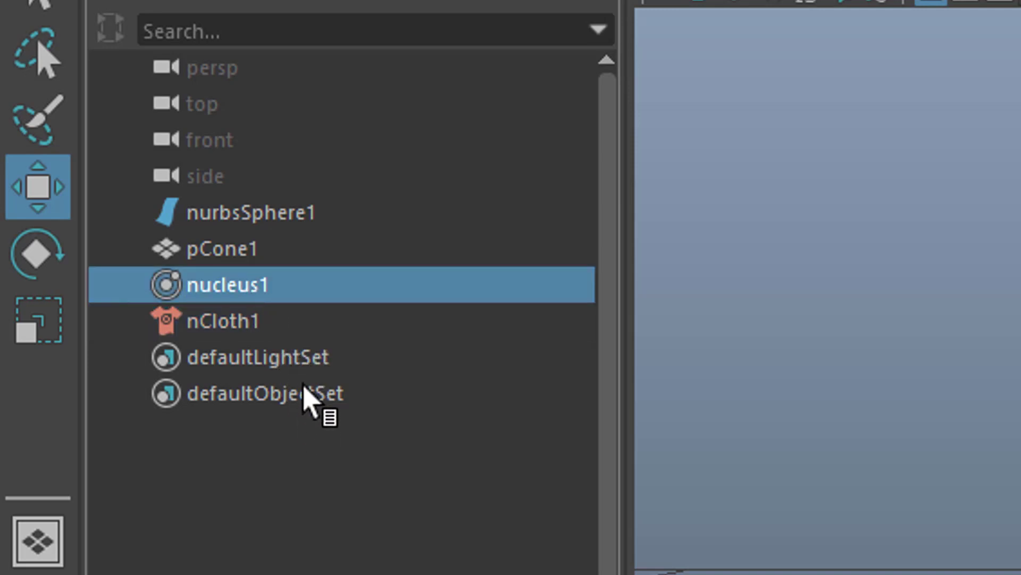
pyautogui.click(240, 325)
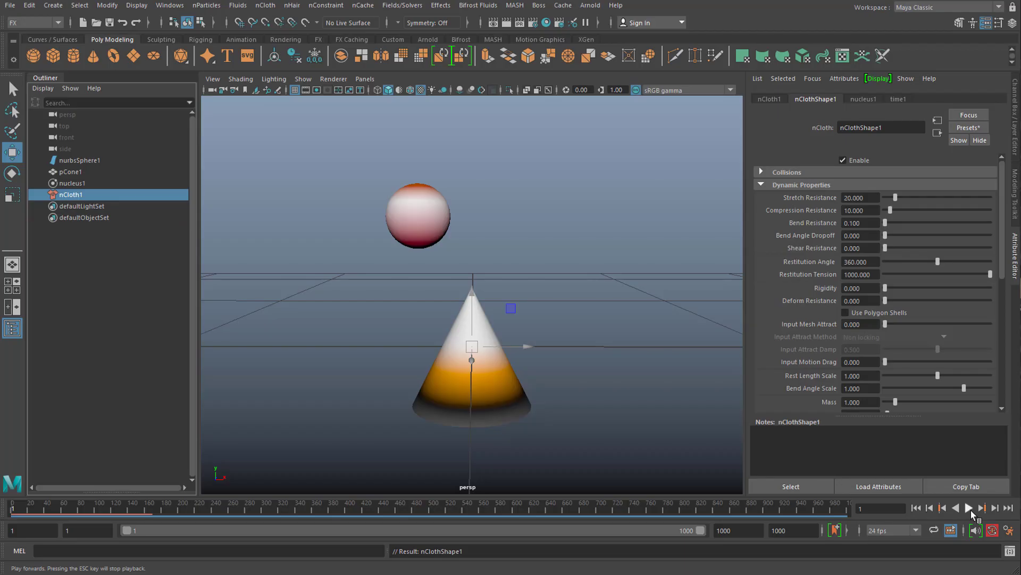
# - Play and scrub the simulation to watch the cloth cone collapse, then reselect the cone
pyautogui.click(969, 508)
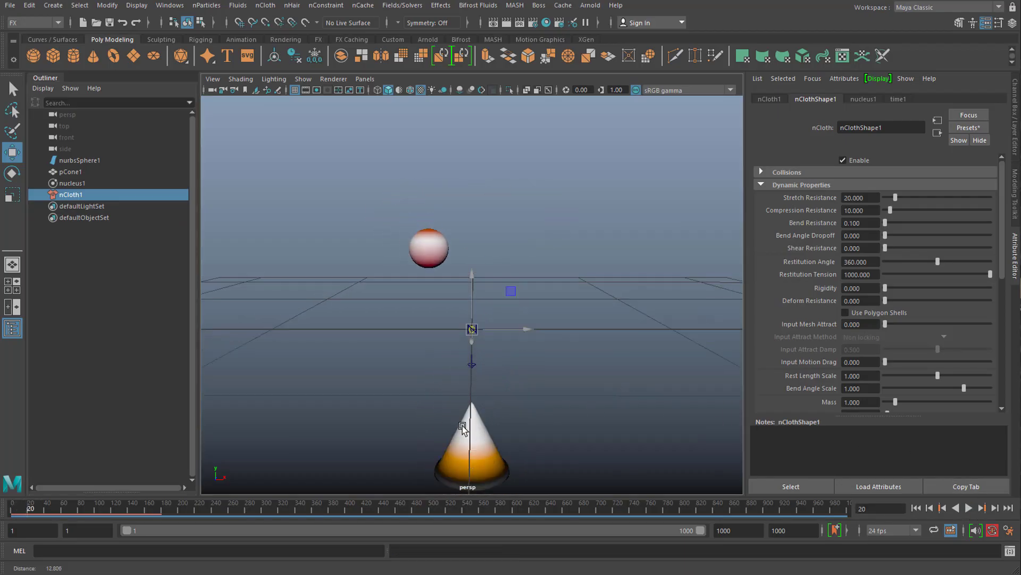
pyautogui.scroll(-3, 521, 451)
pyautogui.keyDown('alt'); pyautogui.moveTo(493, 442); pyautogui.dragTo(736, 431); pyautogui.keyUp('alt')
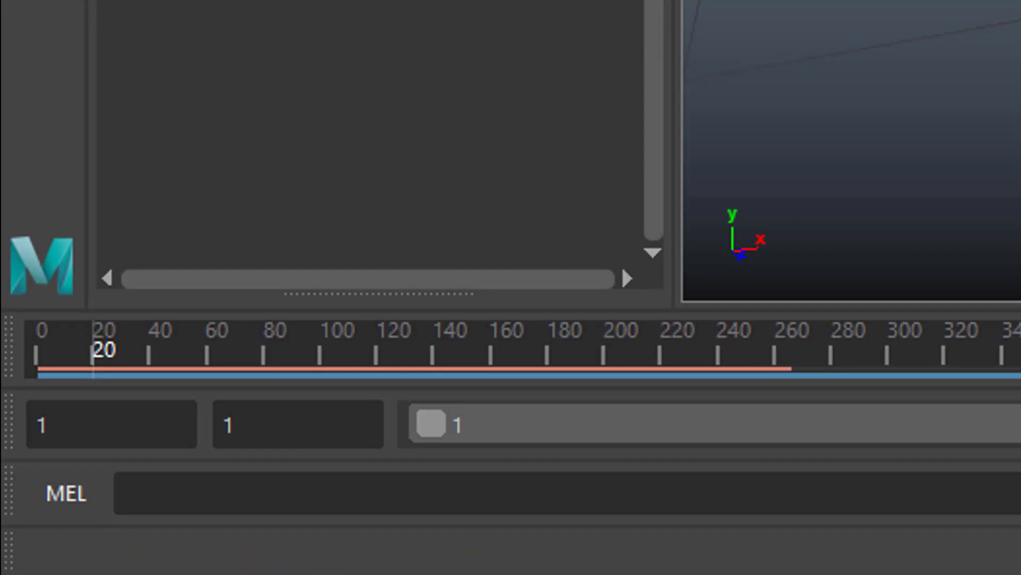
pyautogui.moveTo(263, 369); pyautogui.dragTo(73, 363)
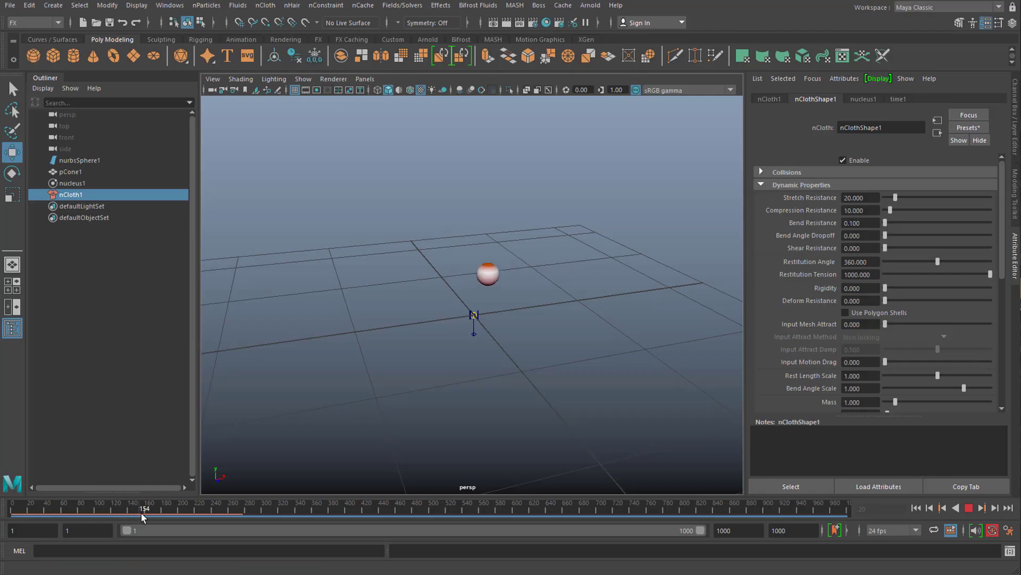
pyautogui.moveTo(20, 510); pyautogui.dragTo(41, 511)
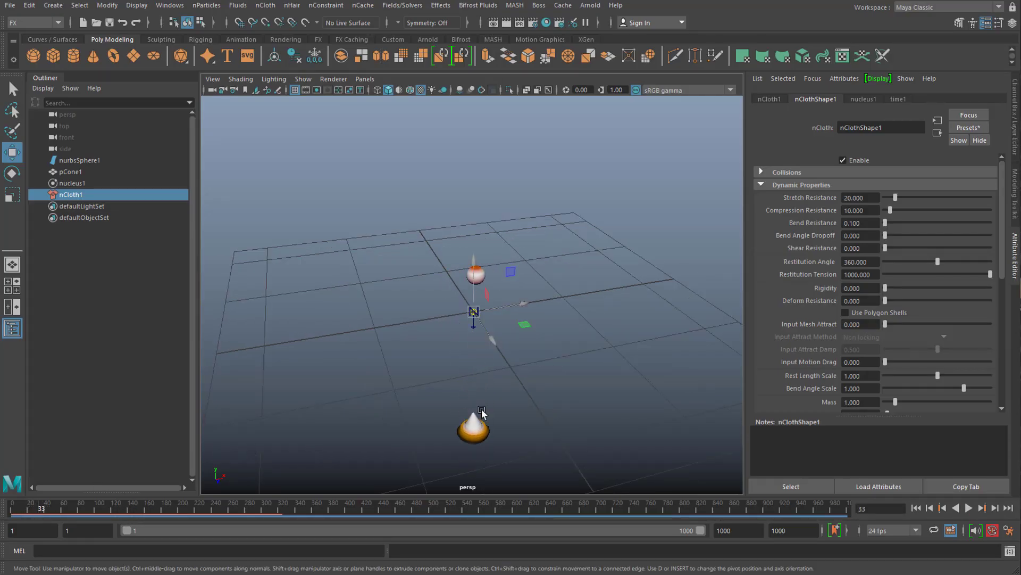
pyautogui.click(467, 434)
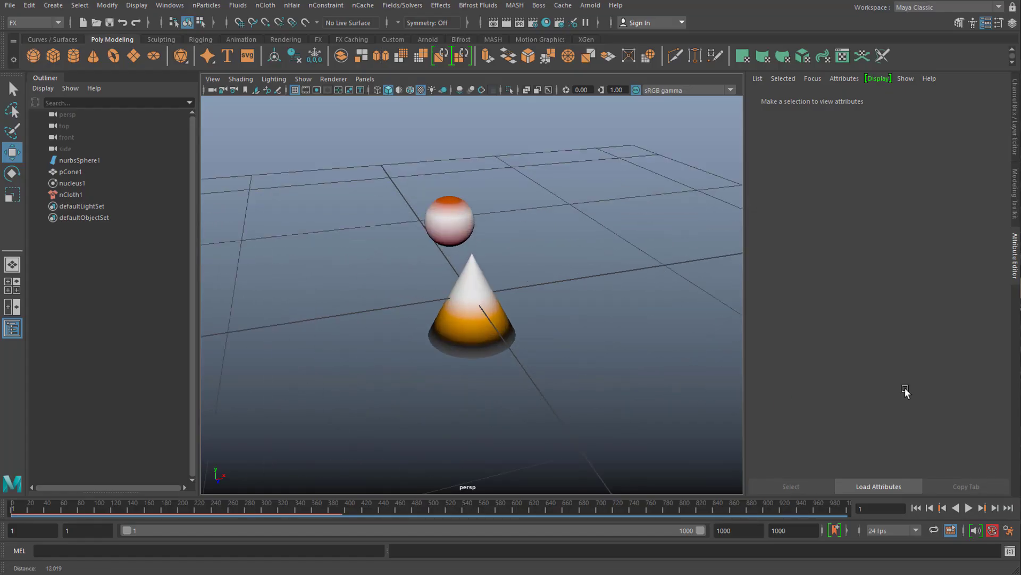
# - Select the cone's apex vertex and pin it with an nConstraint Transform Constraint
pyautogui.keyDown('alt'); pyautogui.moveTo(604, 420); pyautogui.dragTo(586, 421, button='right'); pyautogui.keyUp('alt')
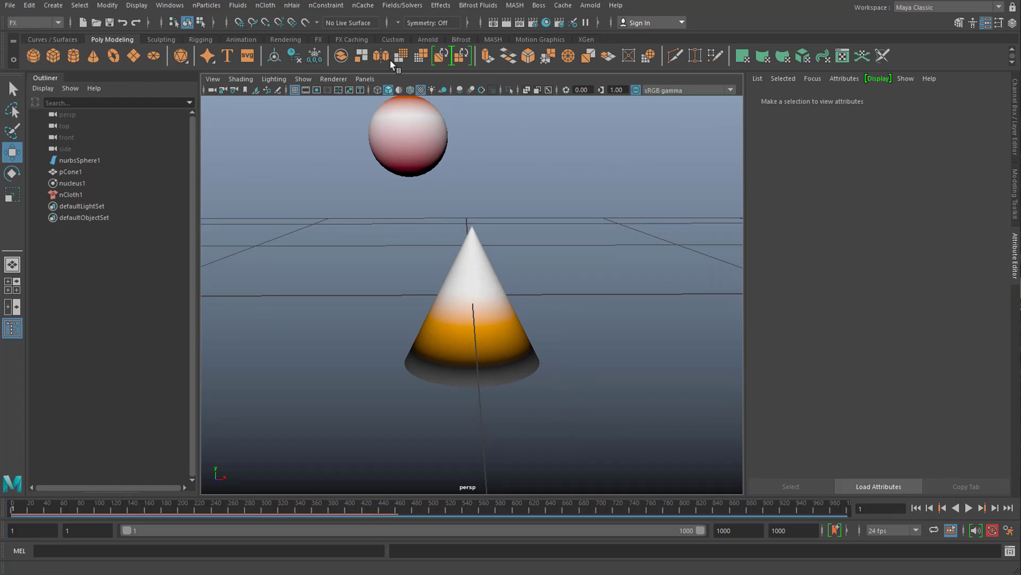
pyautogui.click(327, 5)
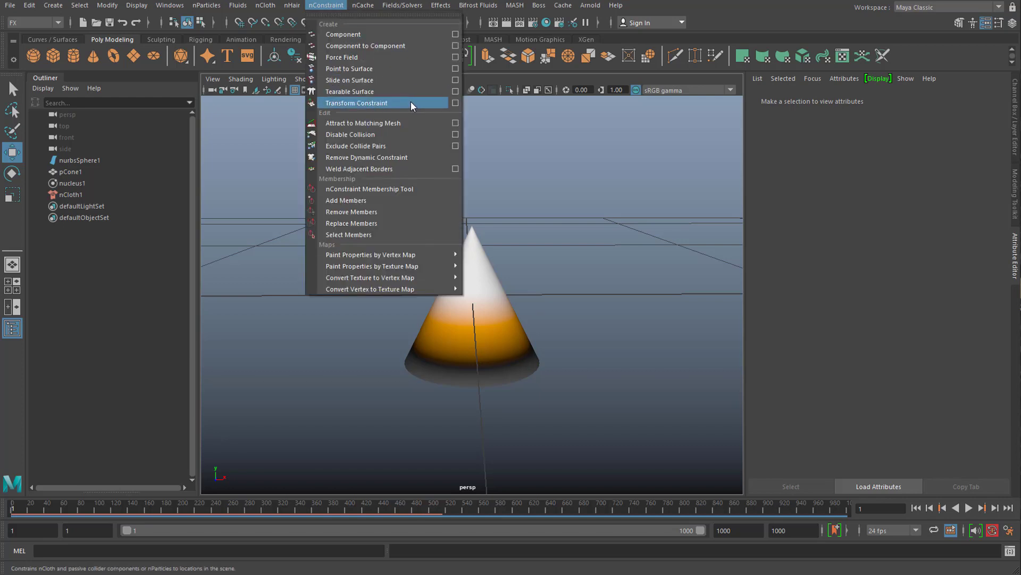
pyautogui.click(650, 237)
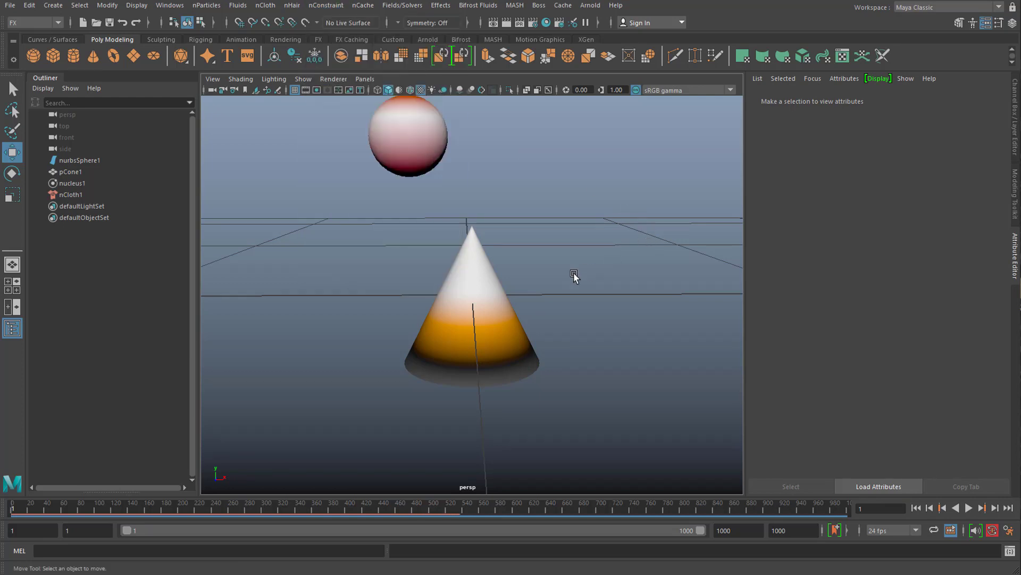
pyautogui.click(478, 315)
pyautogui.moveTo(485, 239); pyautogui.dragTo(439, 236, button='right')
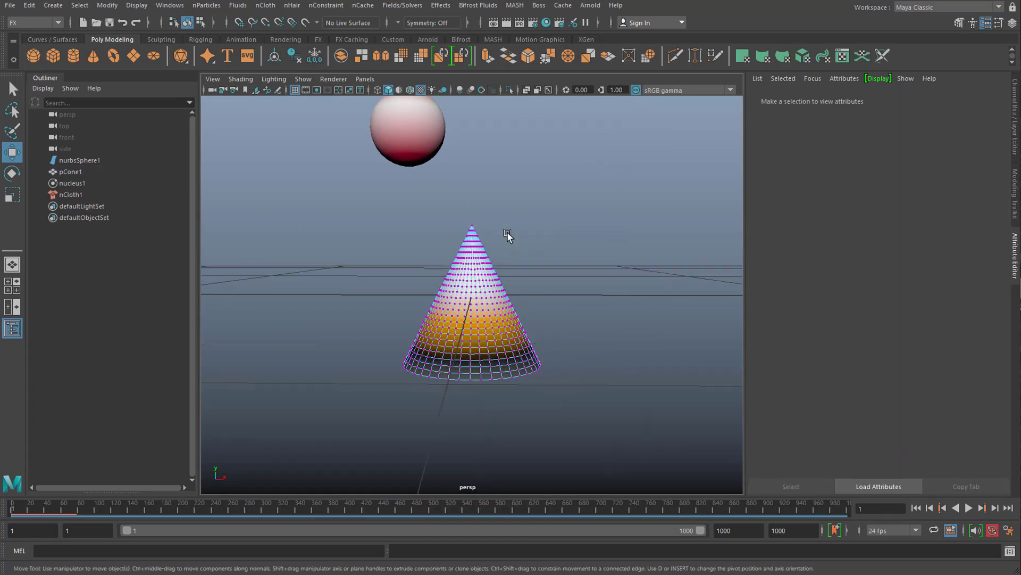
pyautogui.click(472, 228)
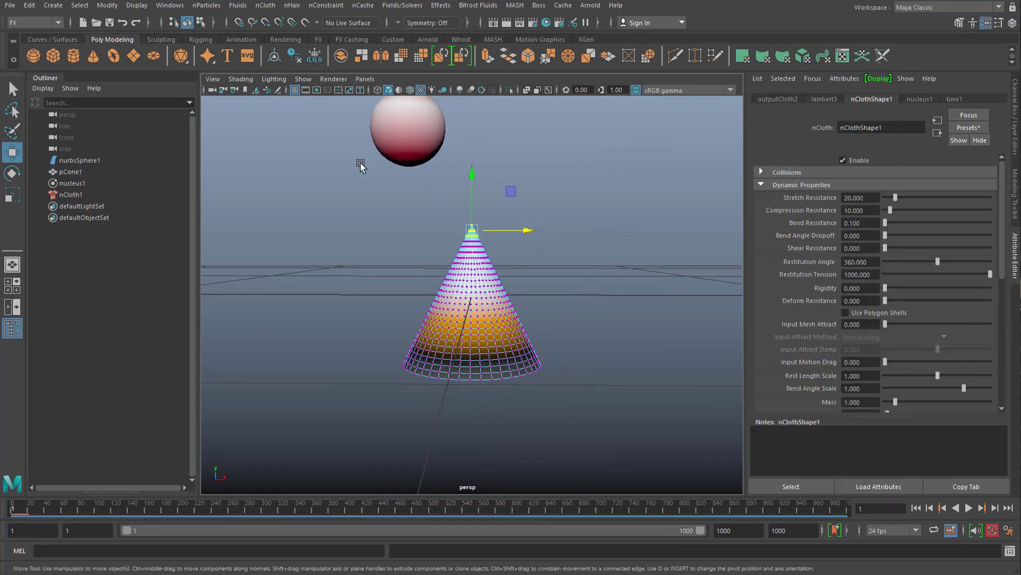
pyautogui.click(334, 7)
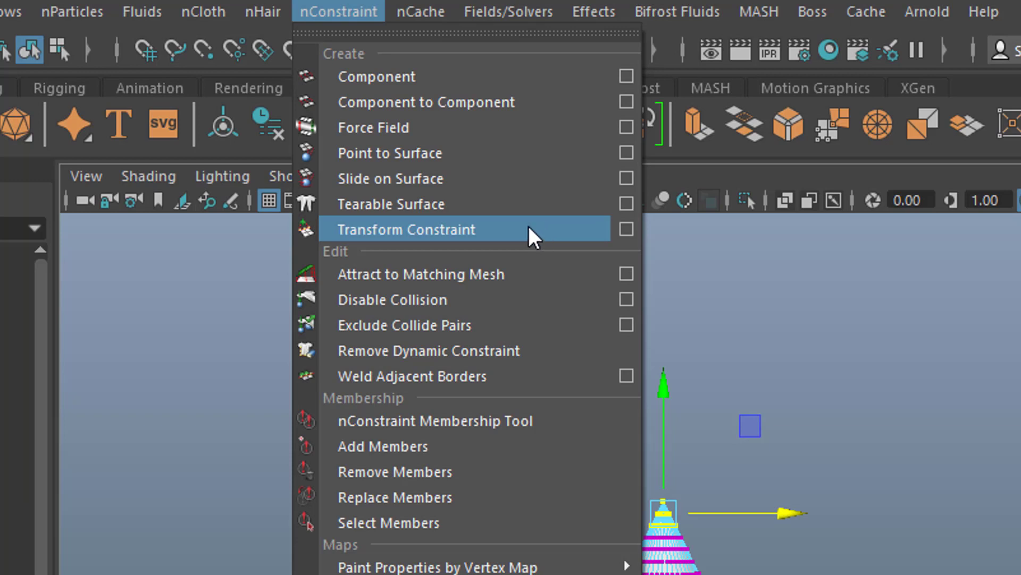
pyautogui.click(527, 225)
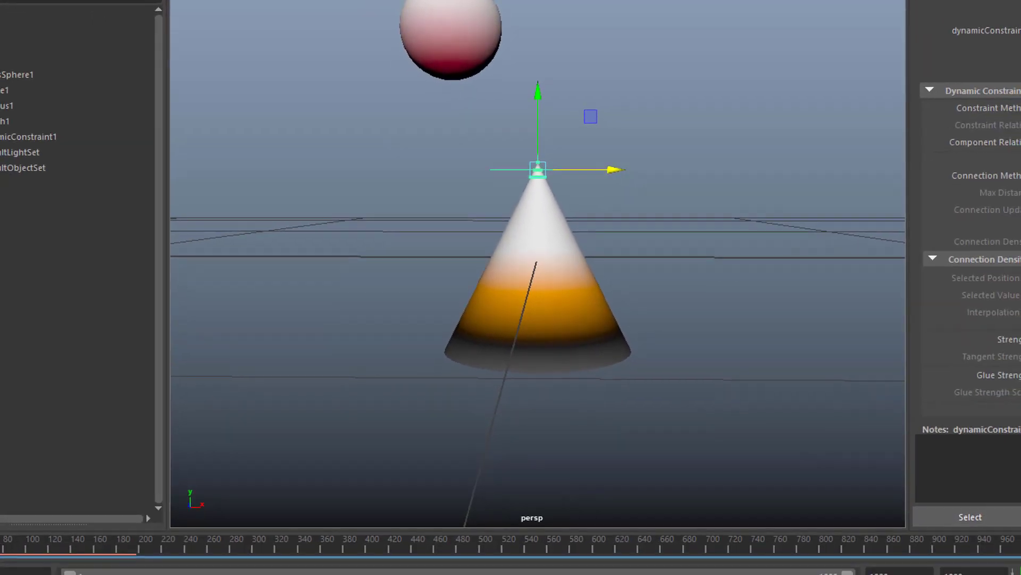
# - Run the simulation to frame 144 and view the cone hanging from its pinned tip up close
pyautogui.hotkey('alt', 'v')
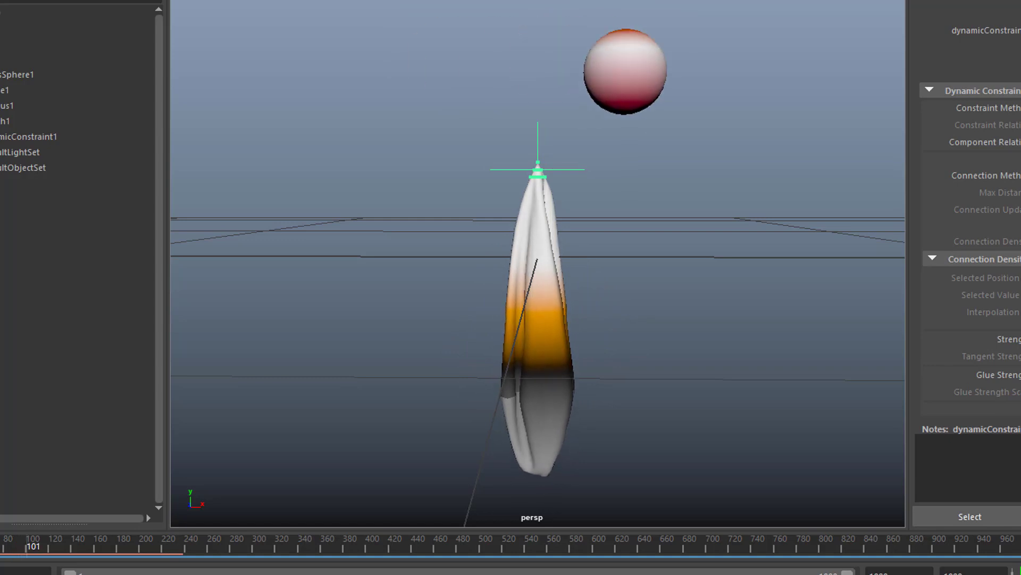
pyautogui.hotkey('alt', 'v')
pyautogui.keyDown('alt'); pyautogui.moveTo(668, 415); pyautogui.dragTo(620, 367); pyautogui.keyUp('alt')
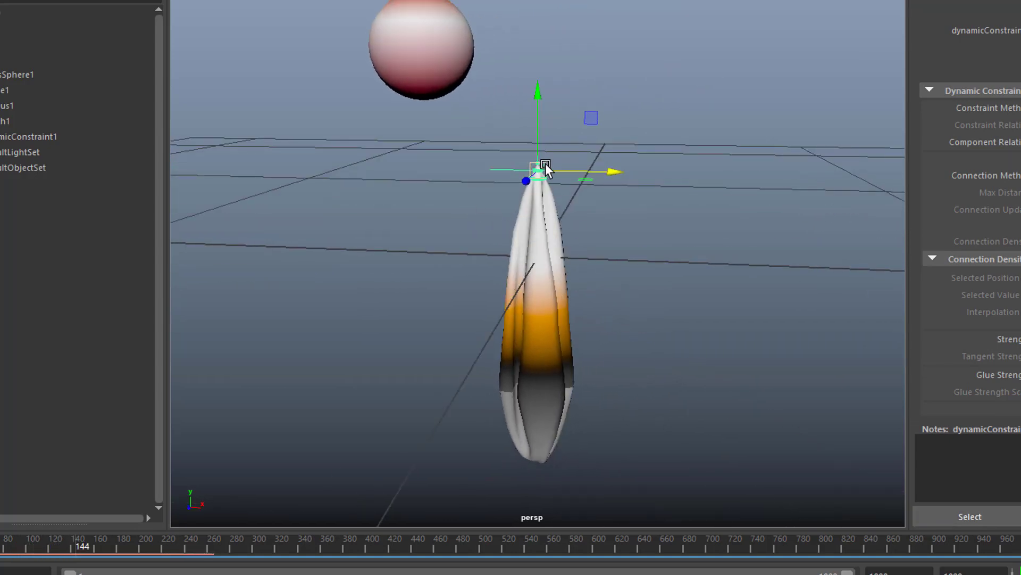
pyautogui.keyDown('alt'); pyautogui.moveTo(531, 209); pyautogui.dragTo(814, 256, button='right'); pyautogui.keyUp('alt')
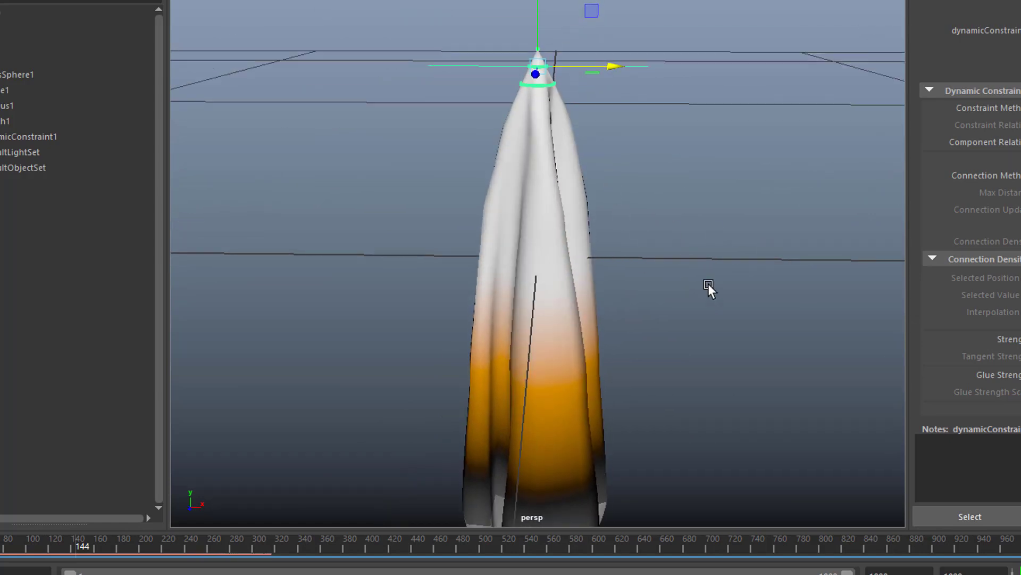
pyautogui.keyDown('alt'); pyautogui.moveTo(702, 372); pyautogui.dragTo(443, 385, button='right'); pyautogui.keyUp('alt')
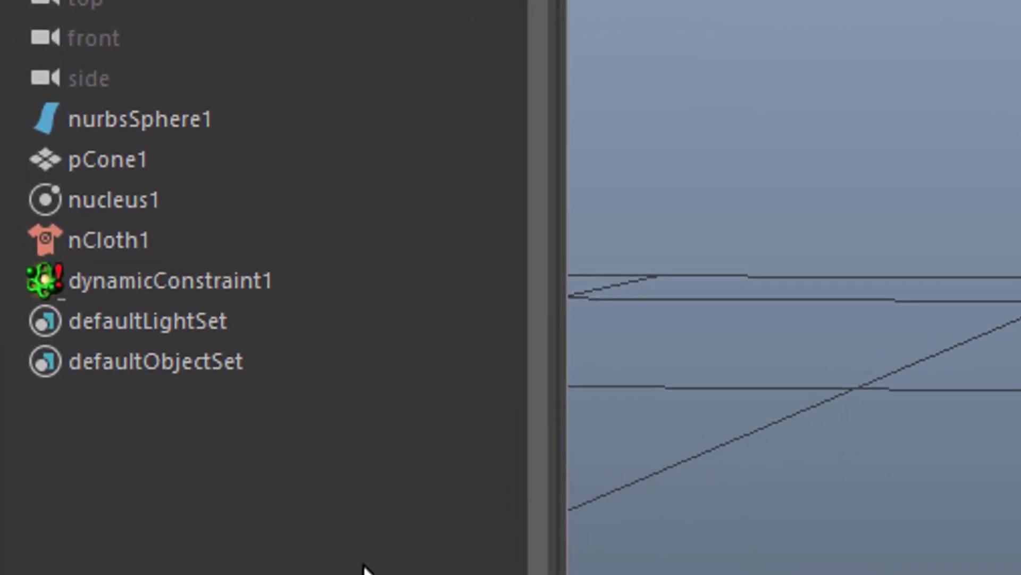
# - Point-constrain nurbsSphere1 to dynamicConstraint1 using Constrain > Point in the Animation menu set
pyautogui.click(180, 268)
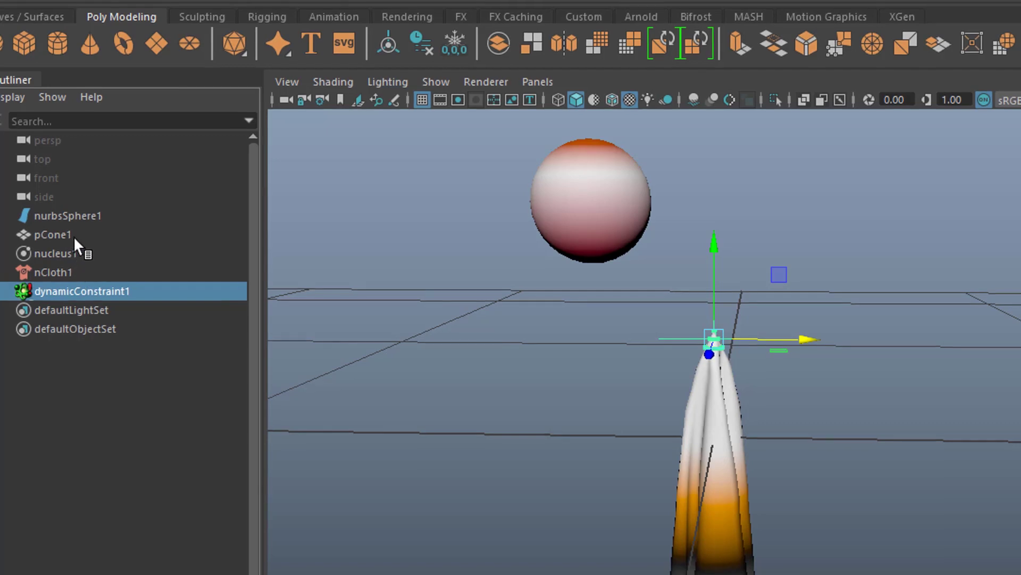
pyautogui.keyDown('ctrl'); pyautogui.click(79, 217); pyautogui.keyUp('ctrl')
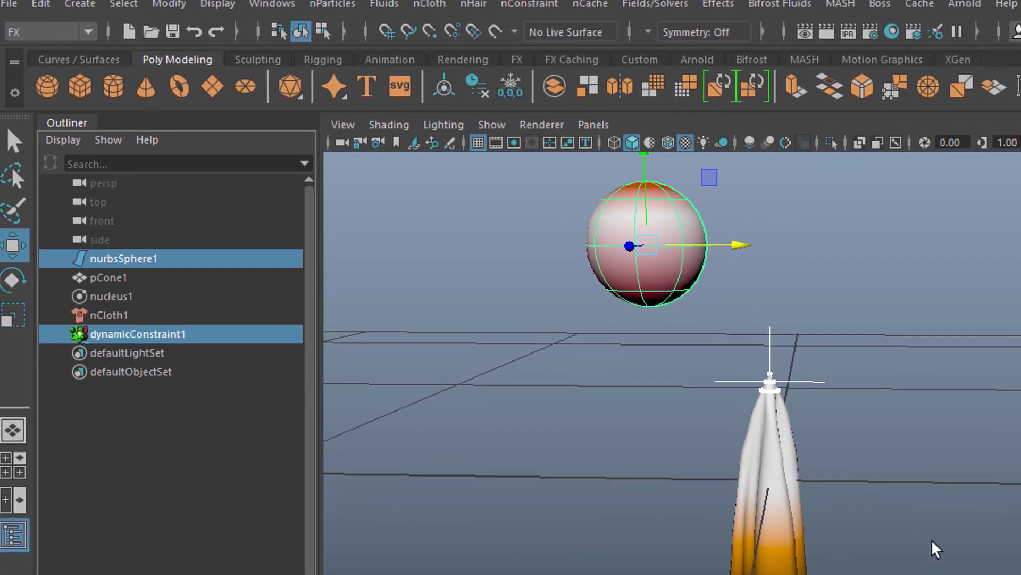
pyautogui.click(95, 38)
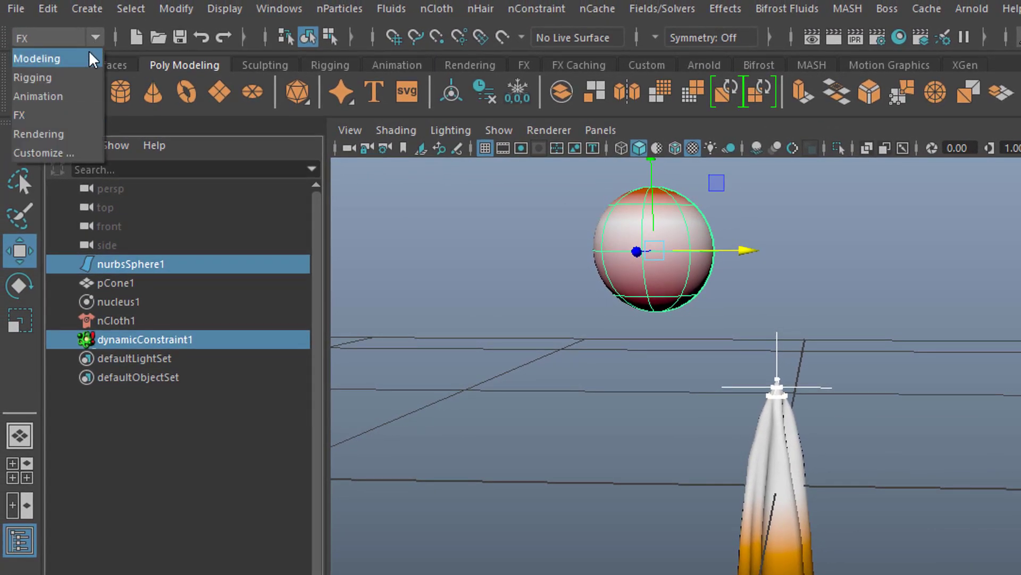
pyautogui.click(78, 96)
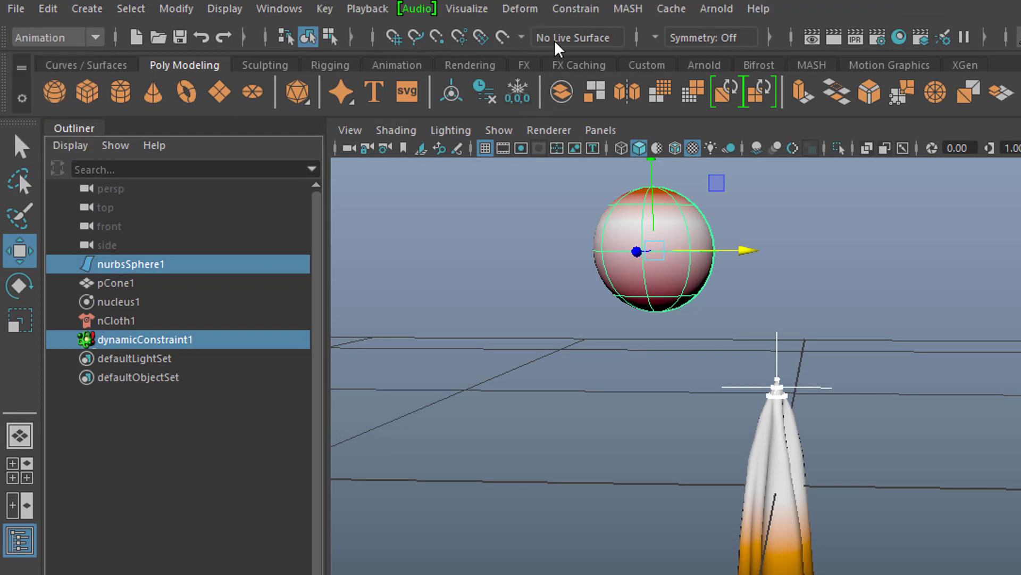
pyautogui.click(580, 9)
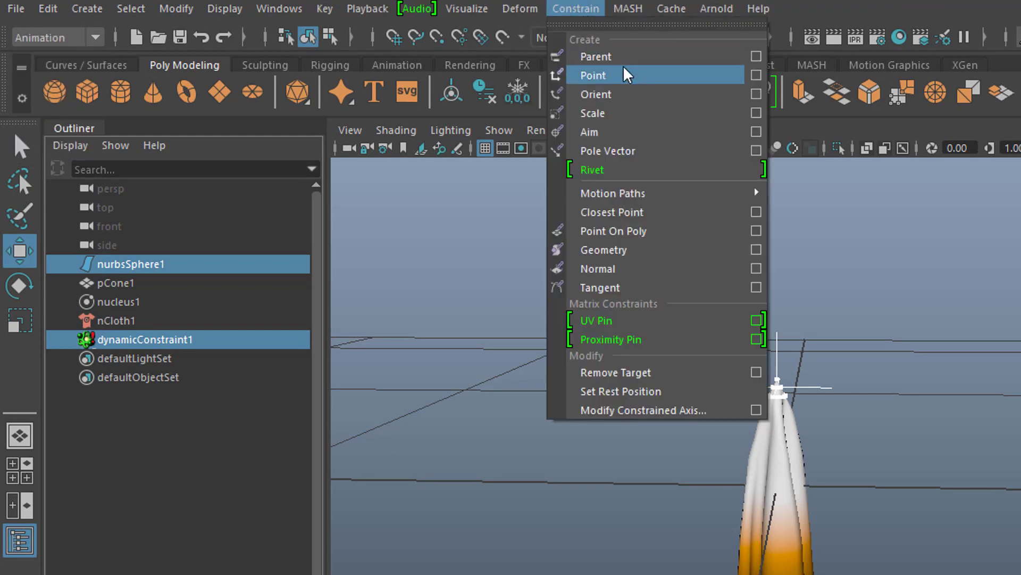
pyautogui.click(601, 75)
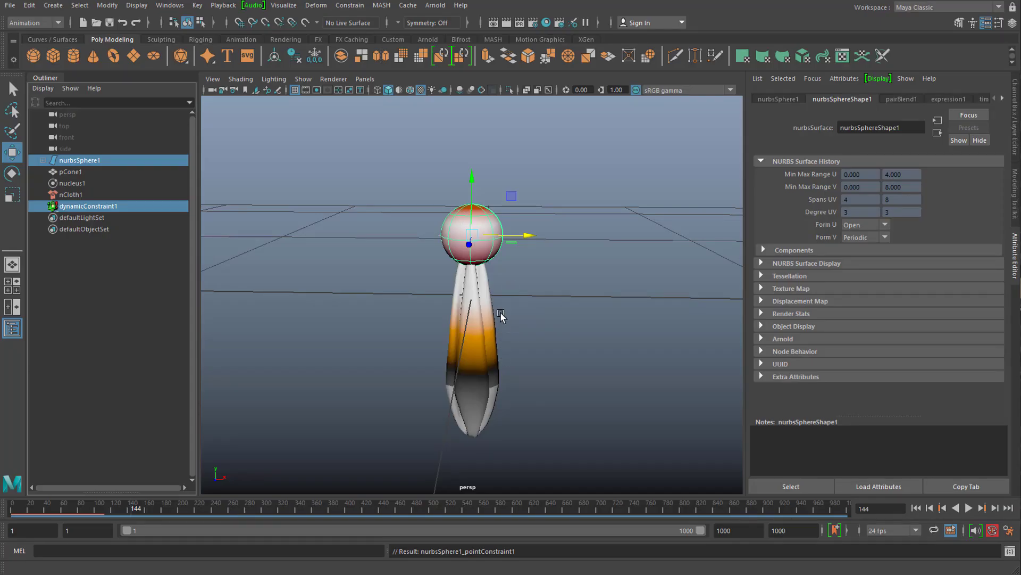
# - Rewind and replay the simulation to see the cloth hang beneath the sphere
pyautogui.click(916, 507)
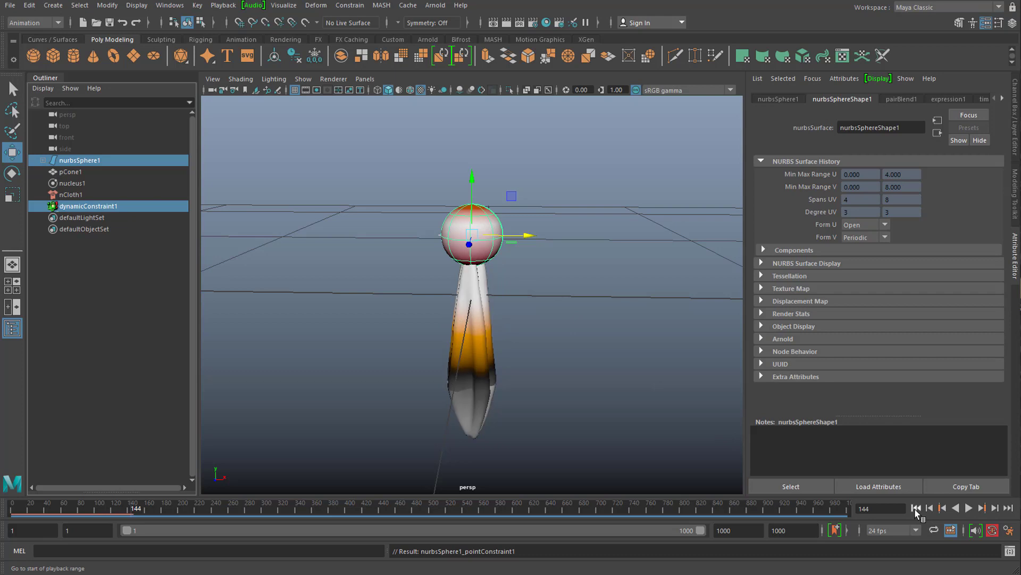
pyautogui.click(968, 508)
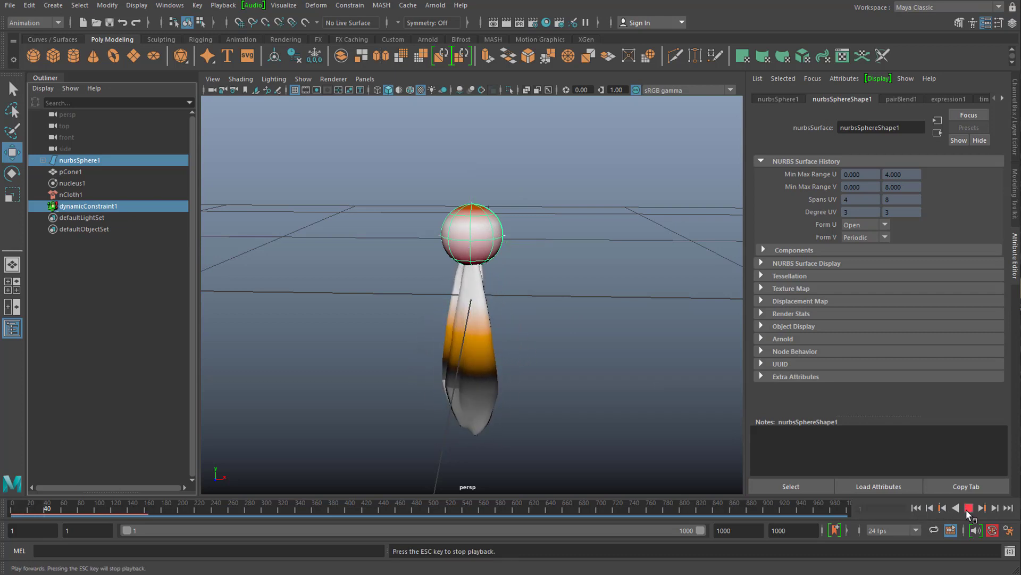
pyautogui.click(969, 508)
pyautogui.click(916, 508)
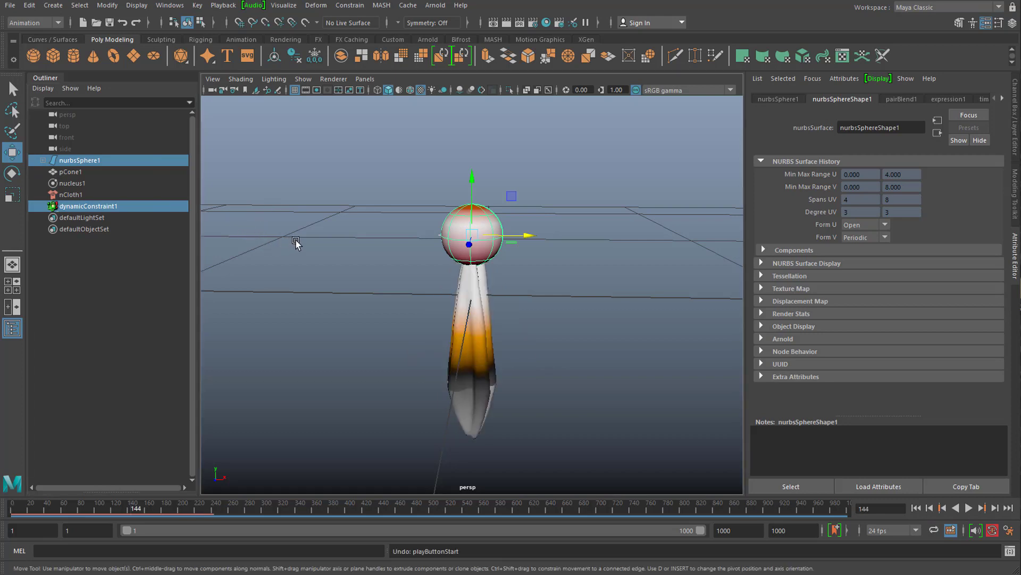
# - Undo the point constraint and redo it so dynamicConstraint1 follows the sphere
pyautogui.hotkey('ctrl', 'z')
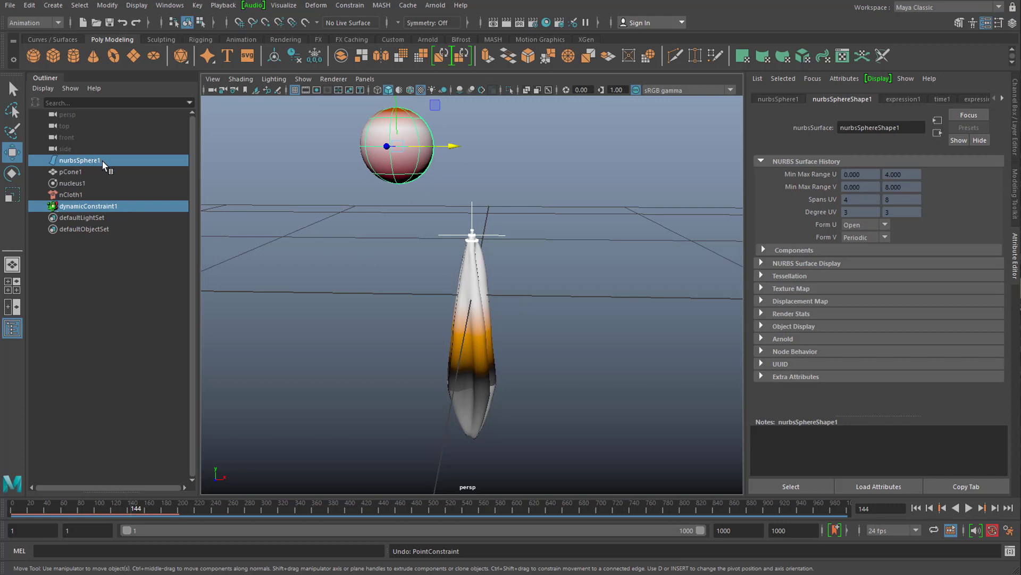
pyautogui.click(102, 161)
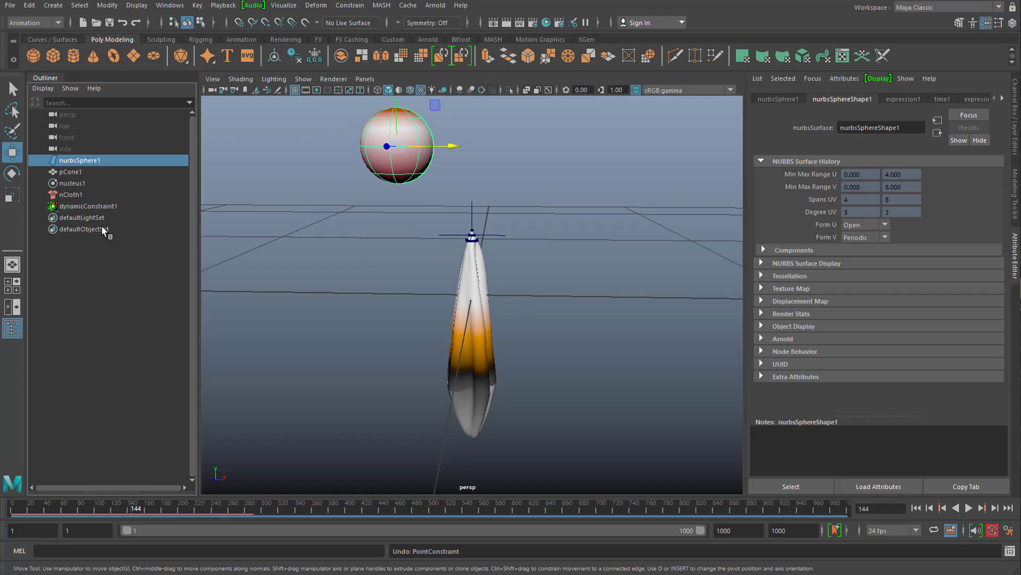
pyautogui.keyDown('ctrl'); pyautogui.click(99, 208); pyautogui.keyUp('ctrl')
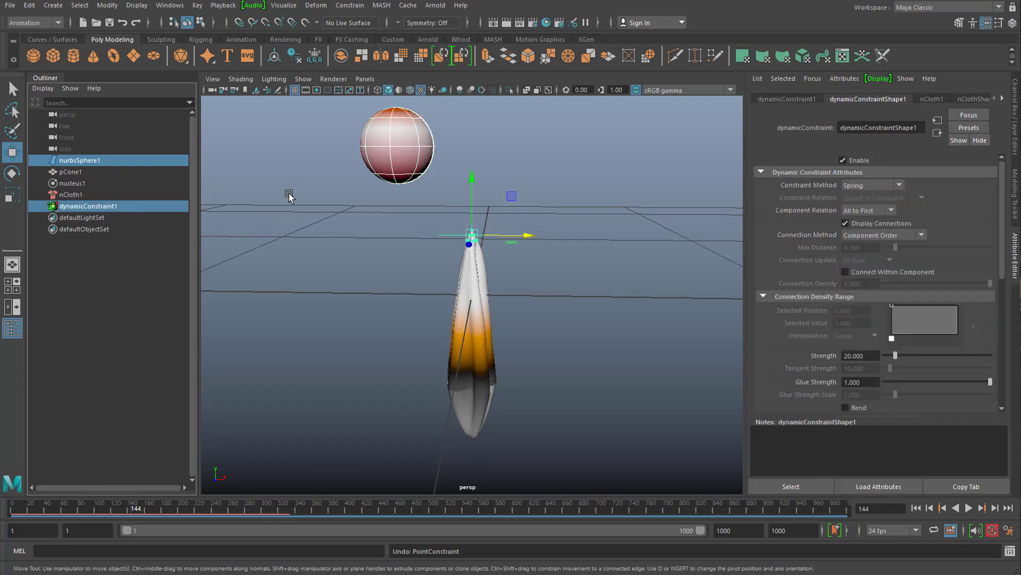
pyautogui.click(350, 5)
pyautogui.click(395, 47)
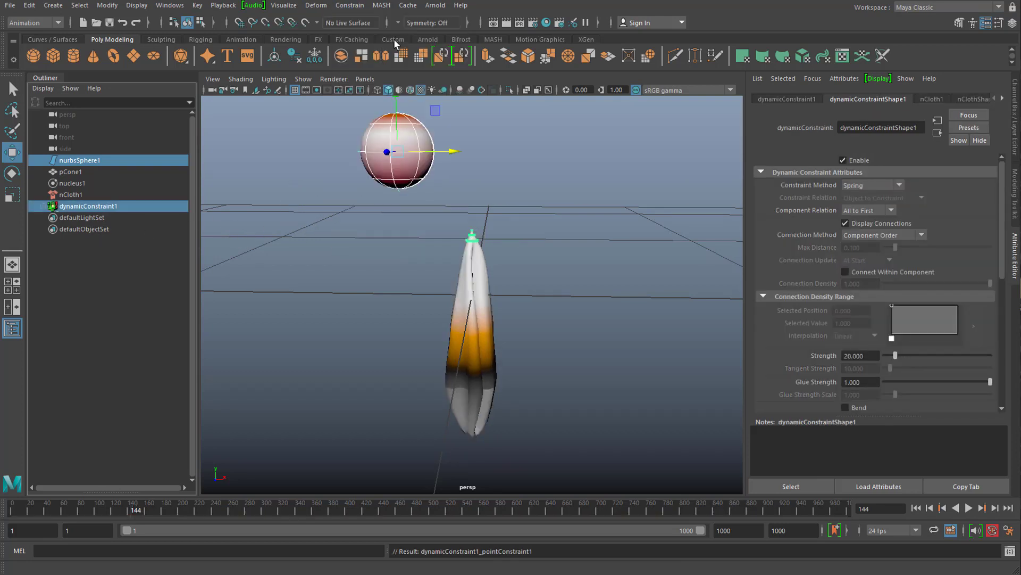
# - Replay the simulation from frame 1 and watch the cloth swing below the sphere
pyautogui.keyDown('alt'); pyautogui.moveTo(473, 258); pyautogui.dragTo(523, 255); pyautogui.keyUp('alt')
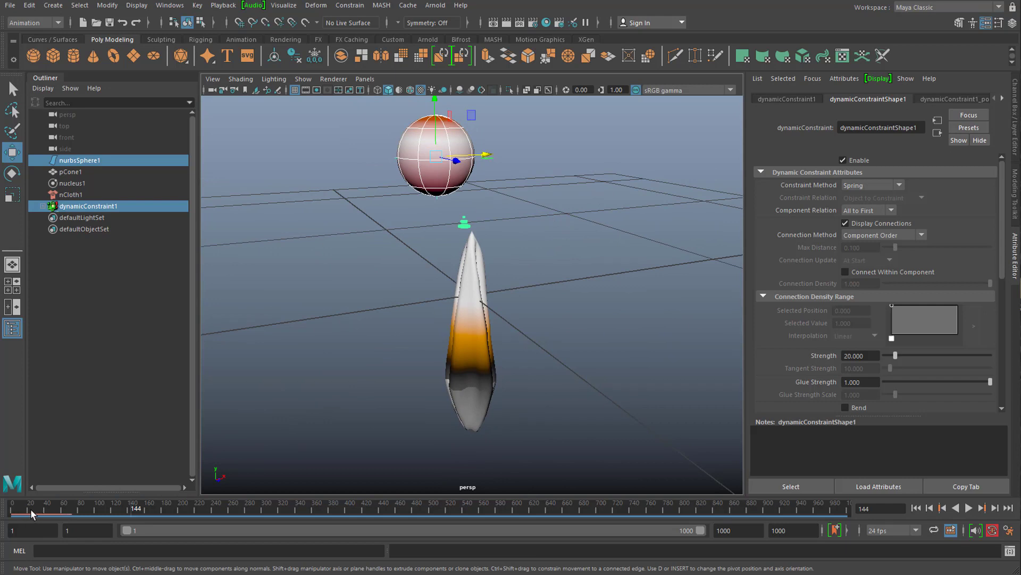
pyautogui.click(916, 507)
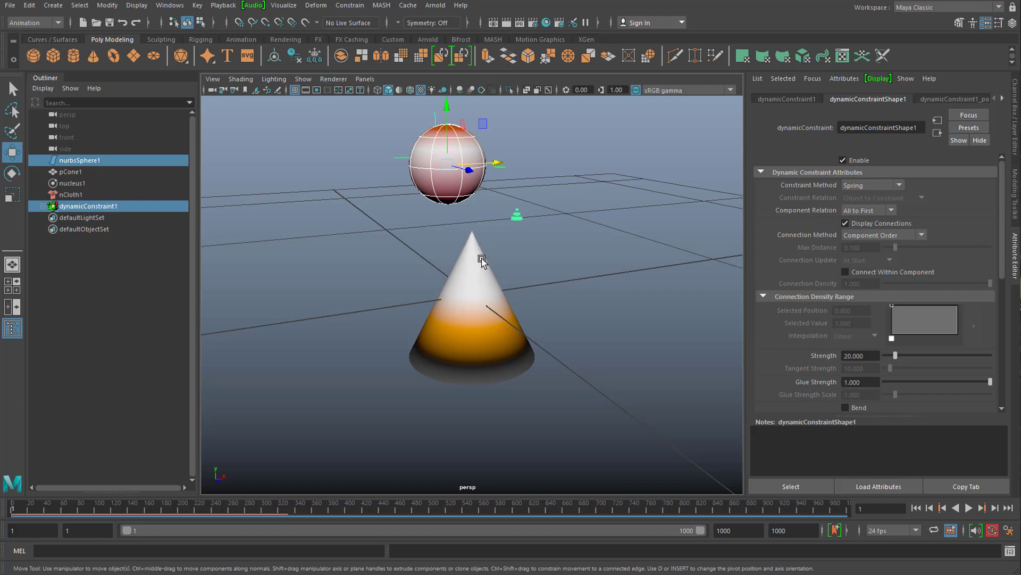
pyautogui.click(968, 508)
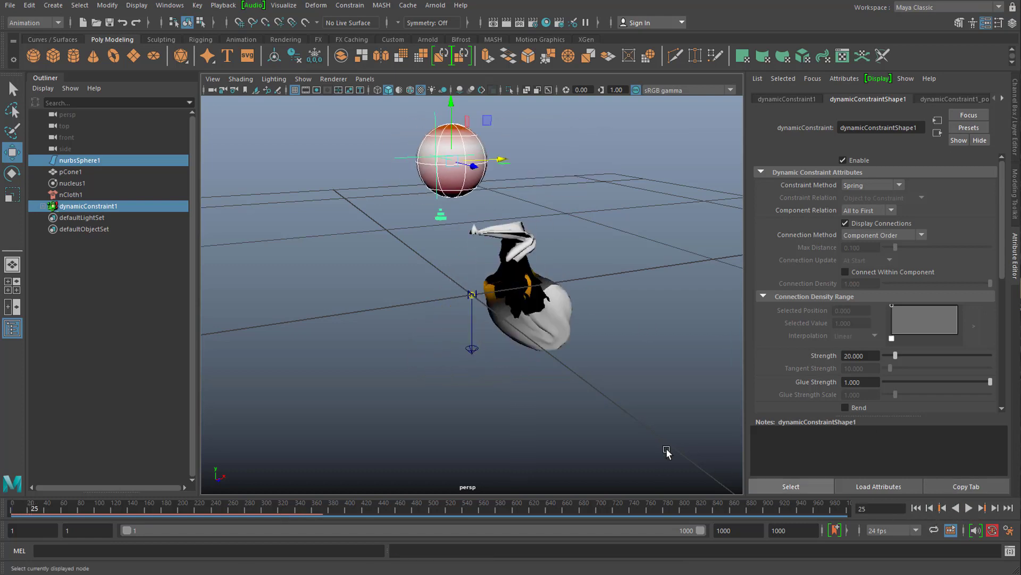
pyautogui.keyDown('alt'); pyautogui.moveTo(638, 445); pyautogui.dragTo(633, 412); pyautogui.keyUp('alt')
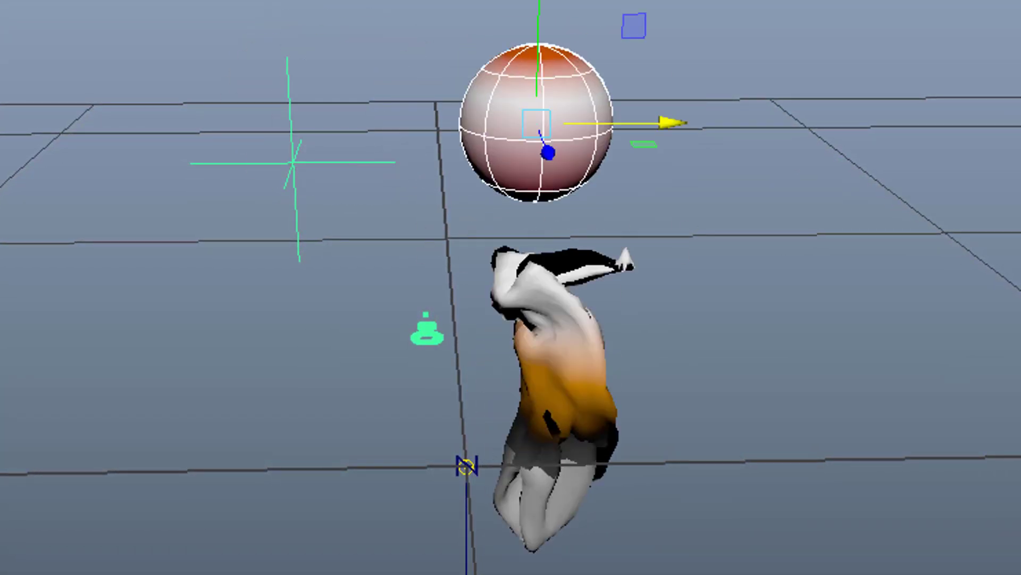
pyautogui.hotkey('alt', 'v')
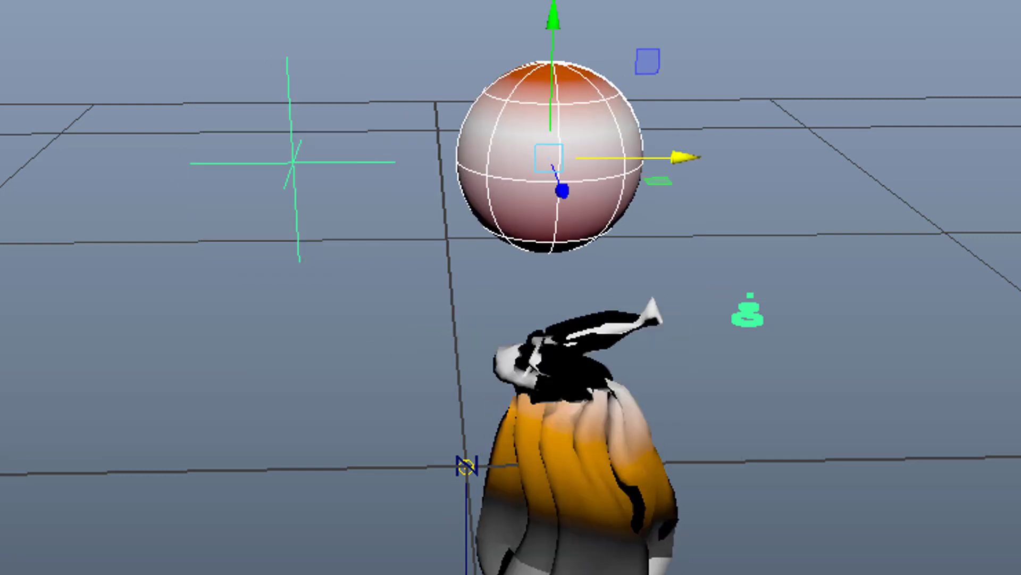
pyautogui.scroll(5, 467, 466)
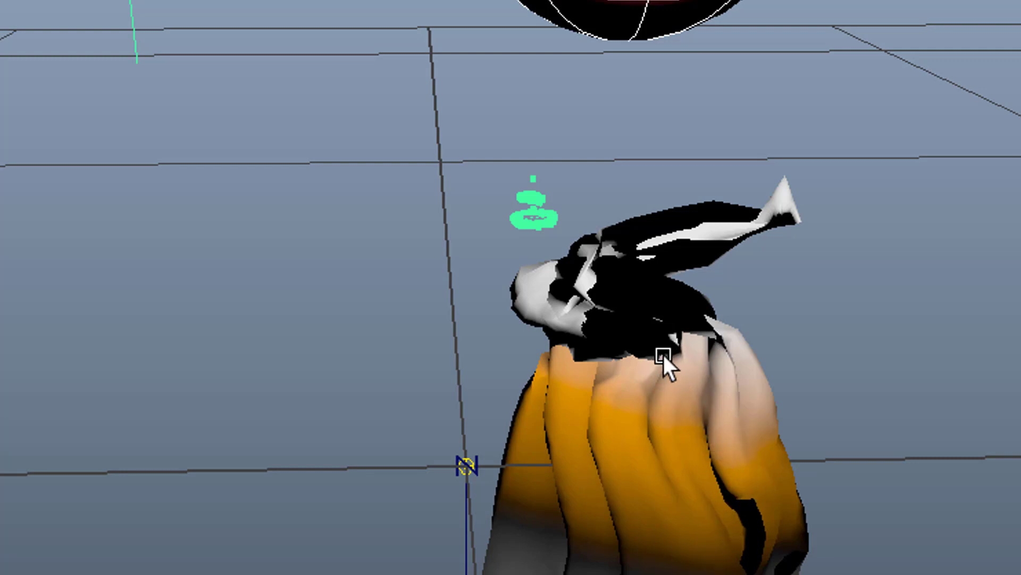
pyautogui.keyDown('alt'); pyautogui.moveTo(752, 519); pyautogui.dragTo(360, 488); pyautogui.keyUp('alt')
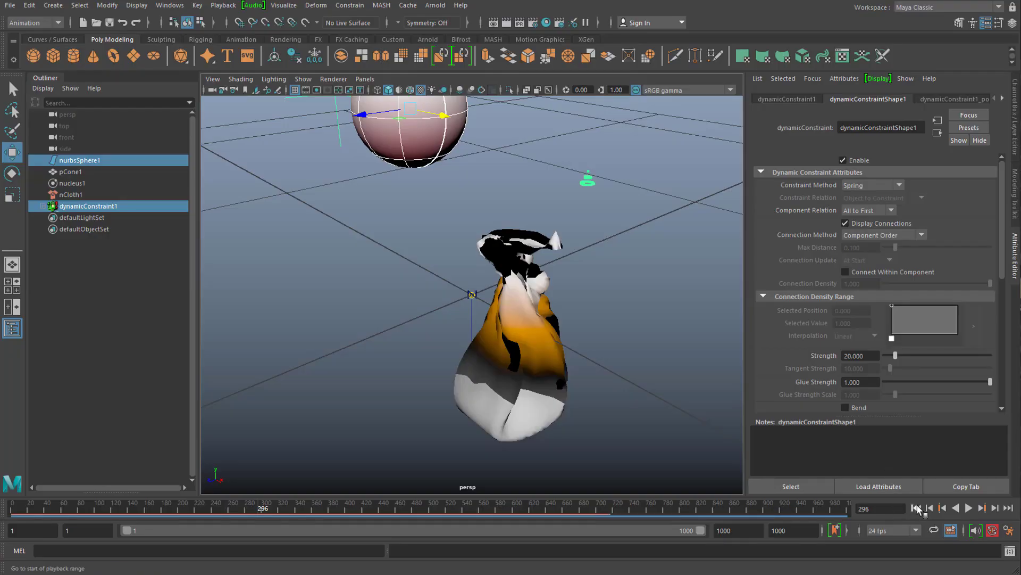
# - Rewind to frame 1 and bring up nCloth1's Collisions settings
pyautogui.click(916, 508)
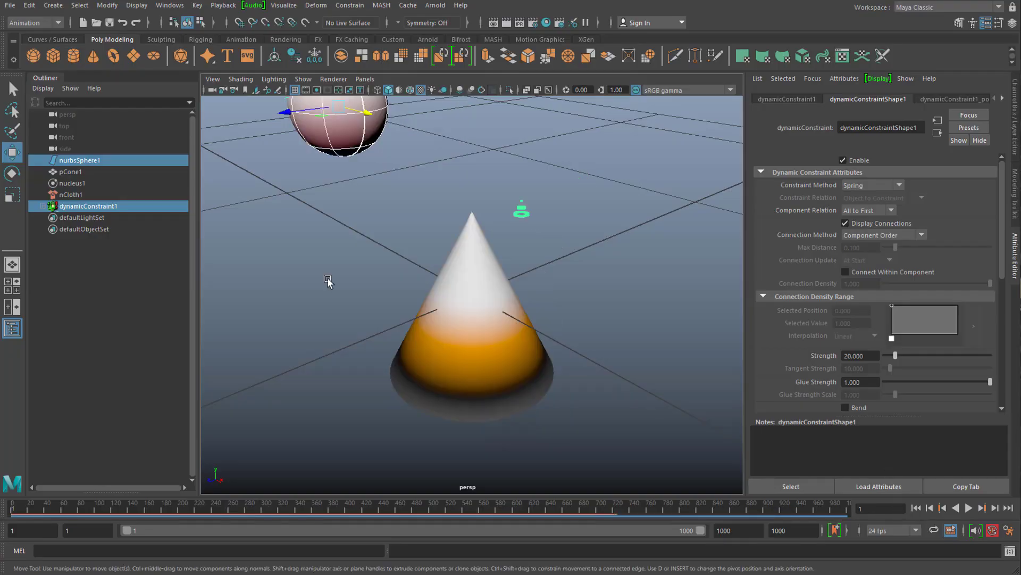
pyautogui.click(71, 194)
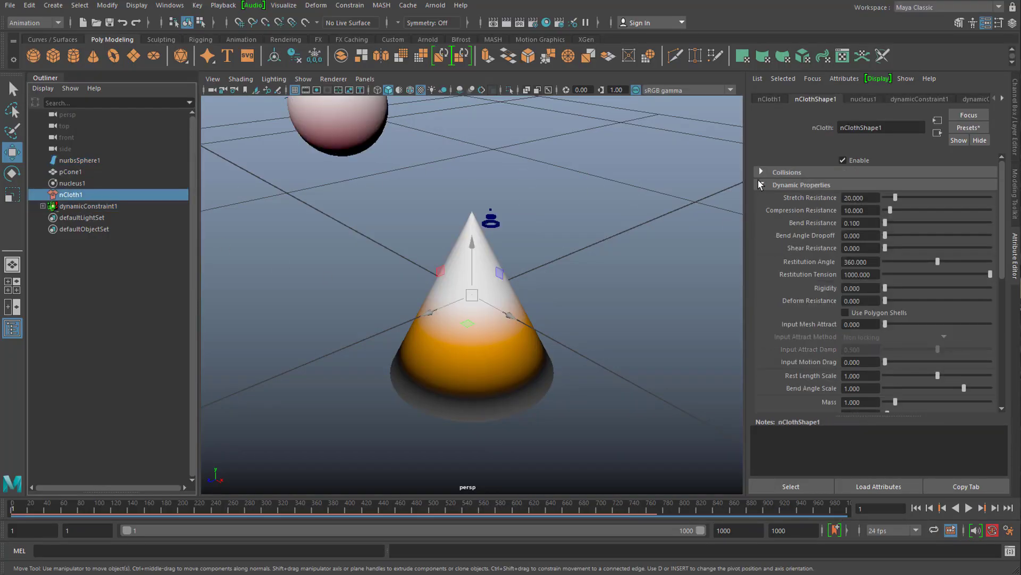
pyautogui.click(762, 185)
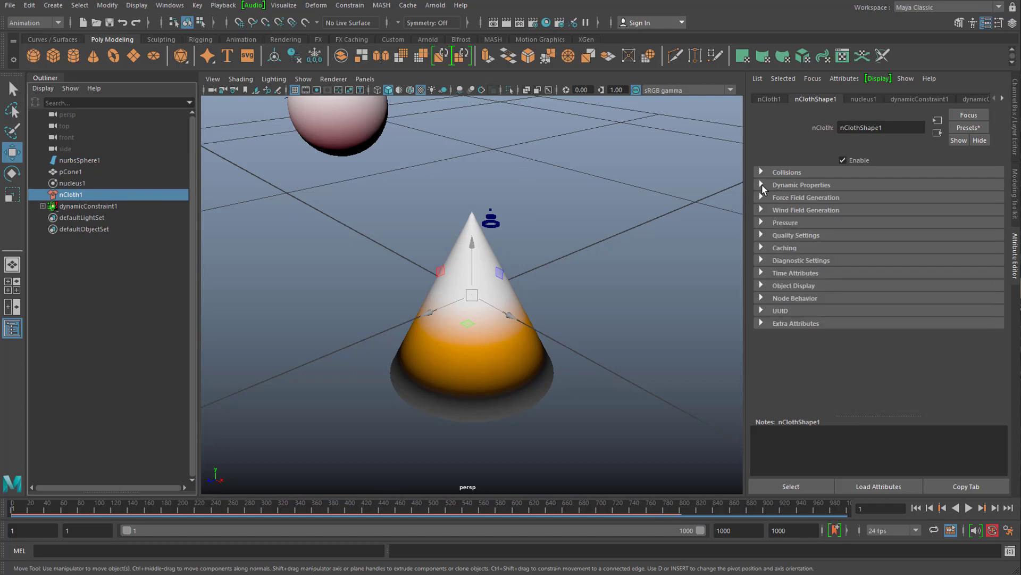
pyautogui.click(762, 172)
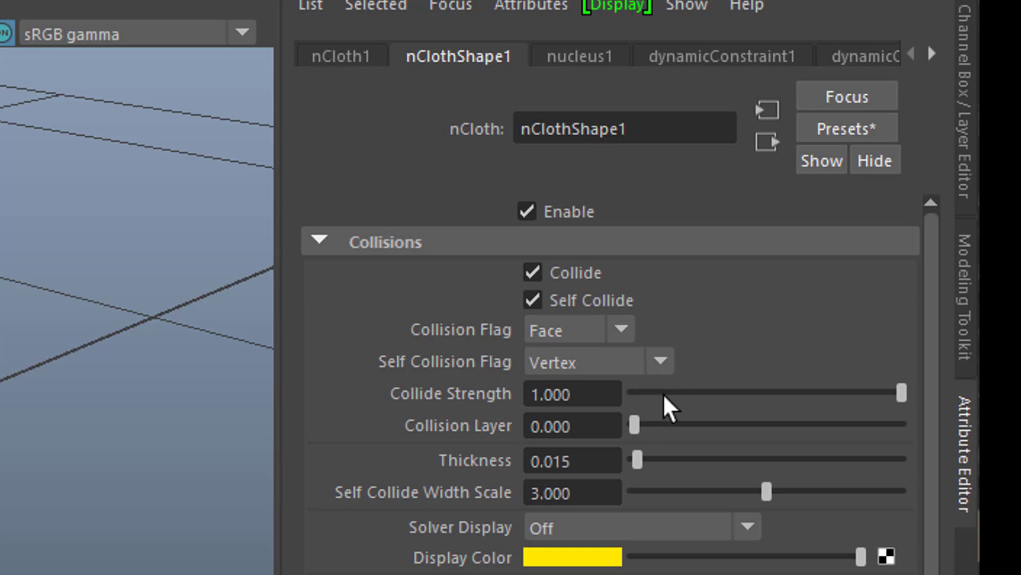
# - Set the Self Collision Flag to Full Surface and run the simulation
pyautogui.click(661, 363)
pyautogui.click(626, 479)
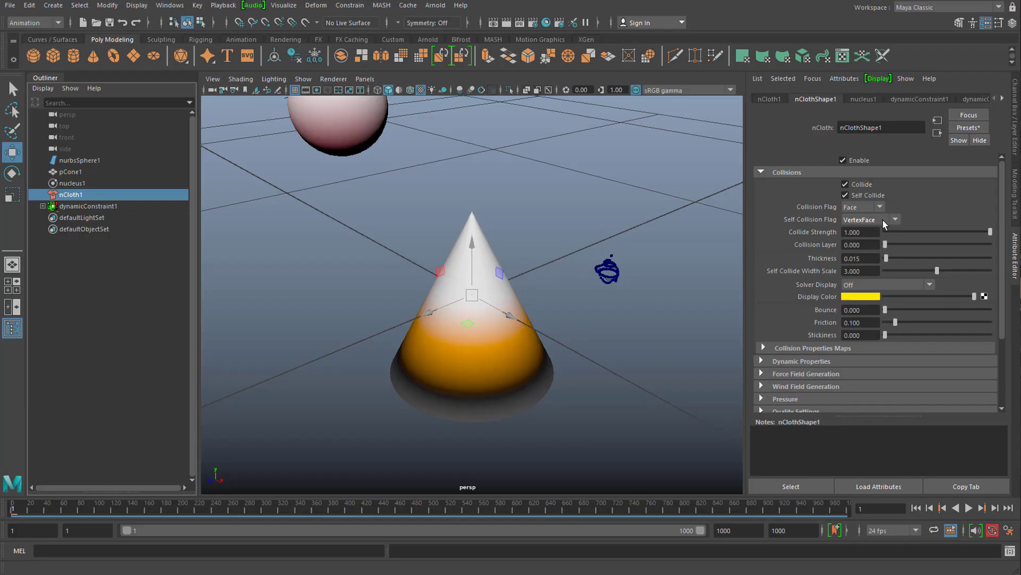
pyautogui.click(898, 221)
pyautogui.click(873, 269)
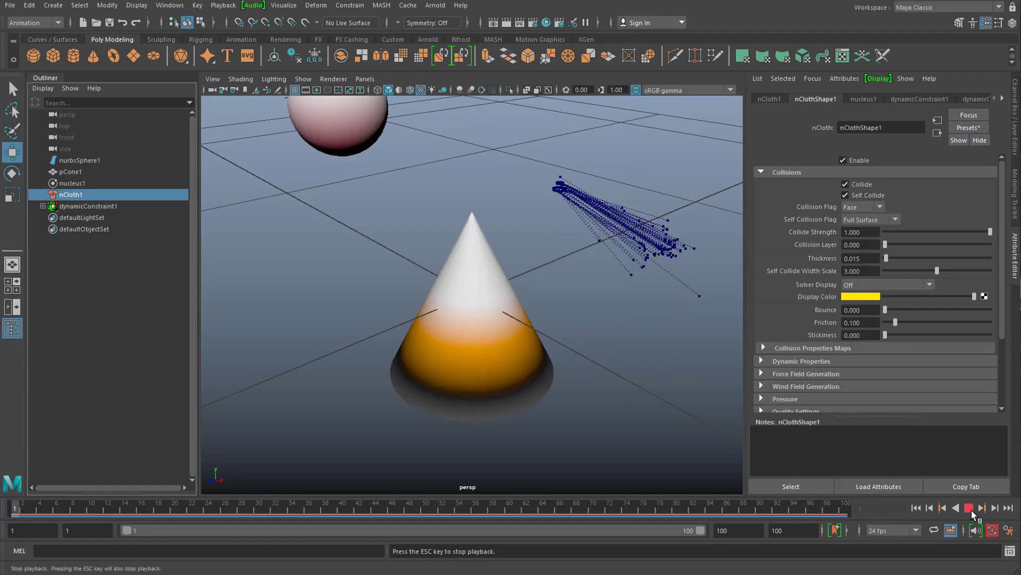
pyautogui.click(969, 509)
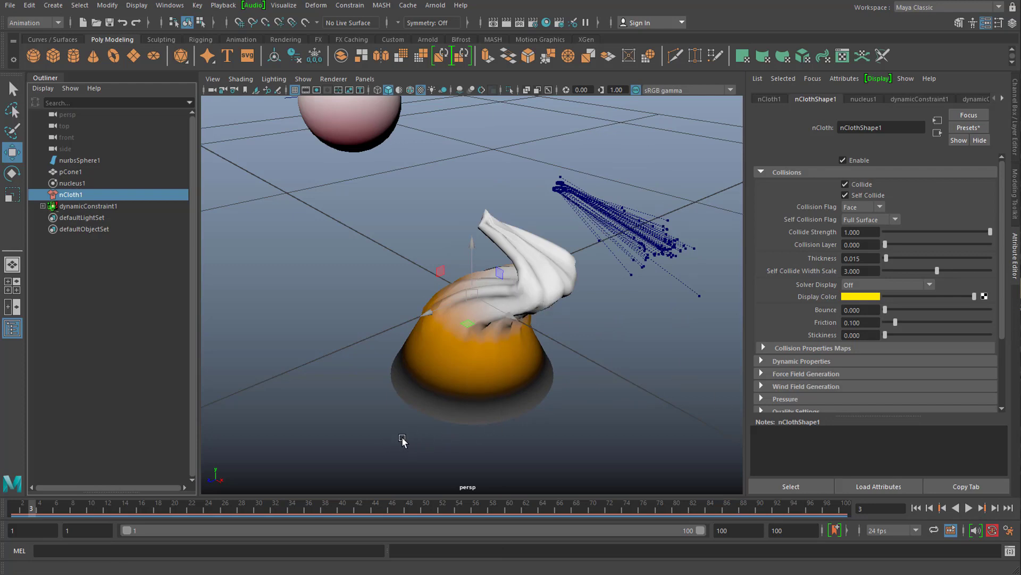
# - Switch the cloth's Self Collision Flag back to Vertex
pyautogui.click(491, 372)
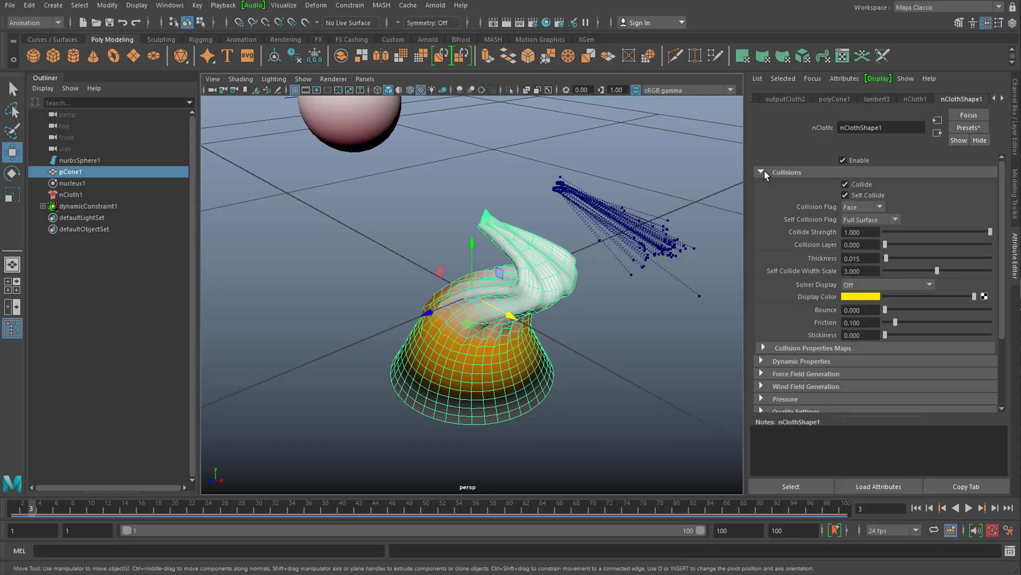
pyautogui.click(895, 220)
pyautogui.click(888, 231)
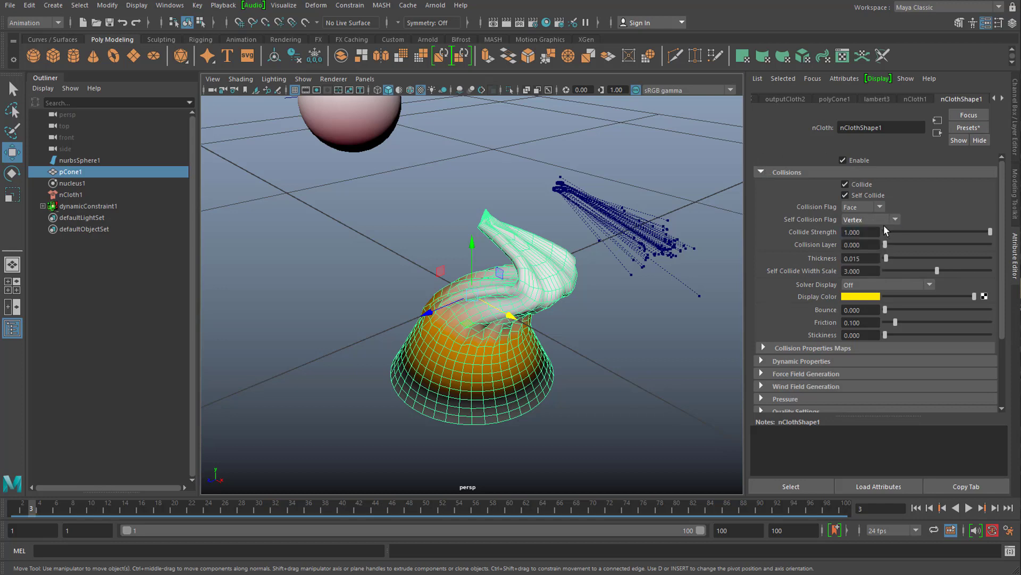
pyautogui.click(762, 172)
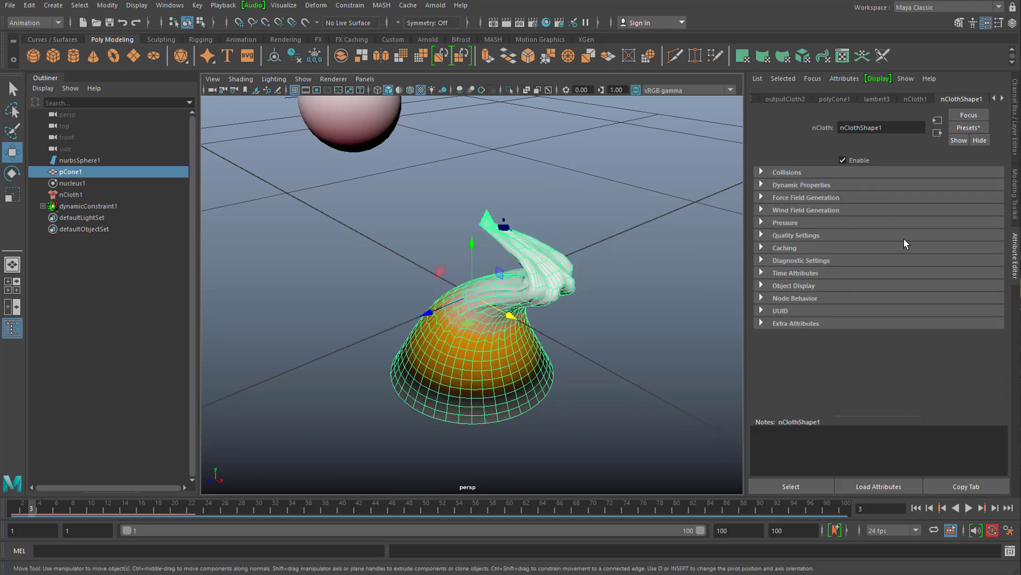
# - Set Stretch Resistance to 1 and replay the simulation from frame 1
pyautogui.click(769, 185)
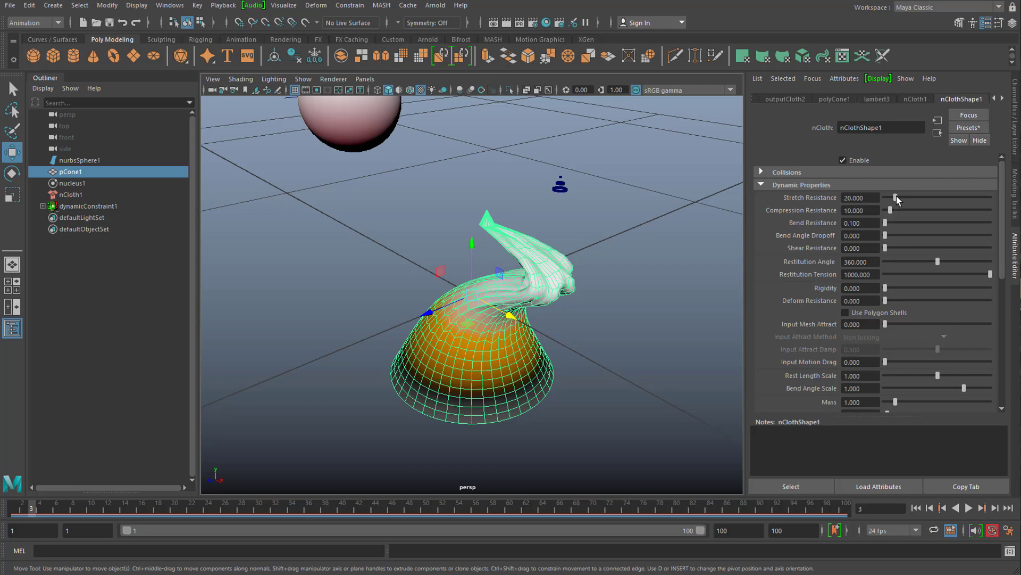
pyautogui.moveTo(896, 198); pyautogui.dragTo(884, 198)
pyautogui.click(849, 197)
pyautogui.write('1')
pyautogui.press('Return')
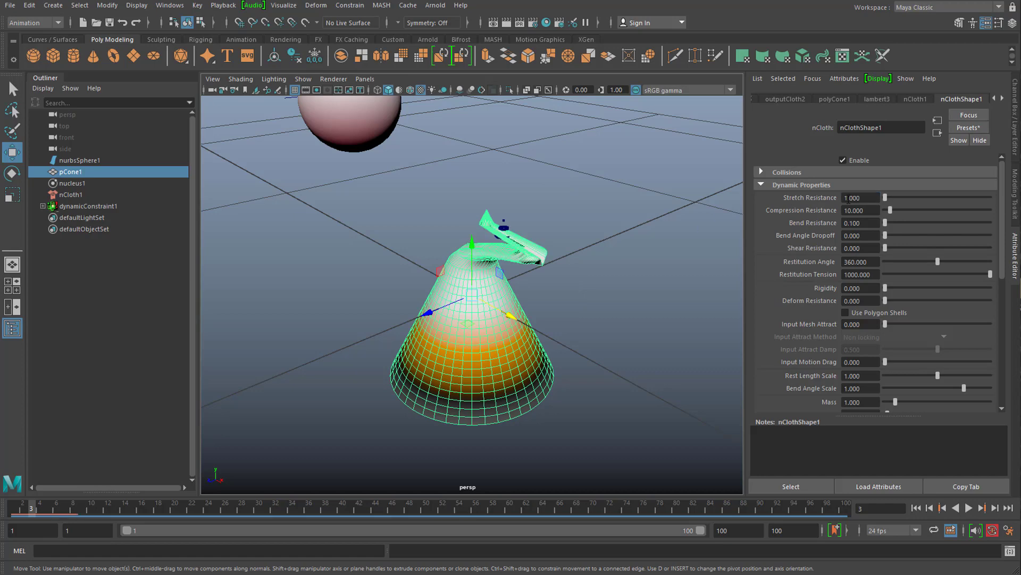
pyautogui.click(917, 509)
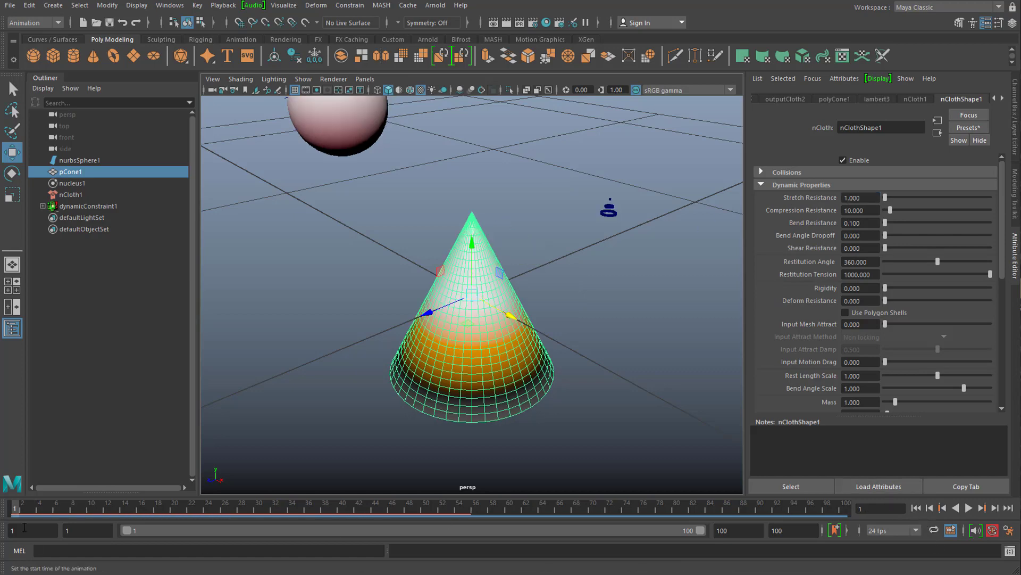
pyautogui.click(969, 508)
pyautogui.scroll(-8, 280, 337)
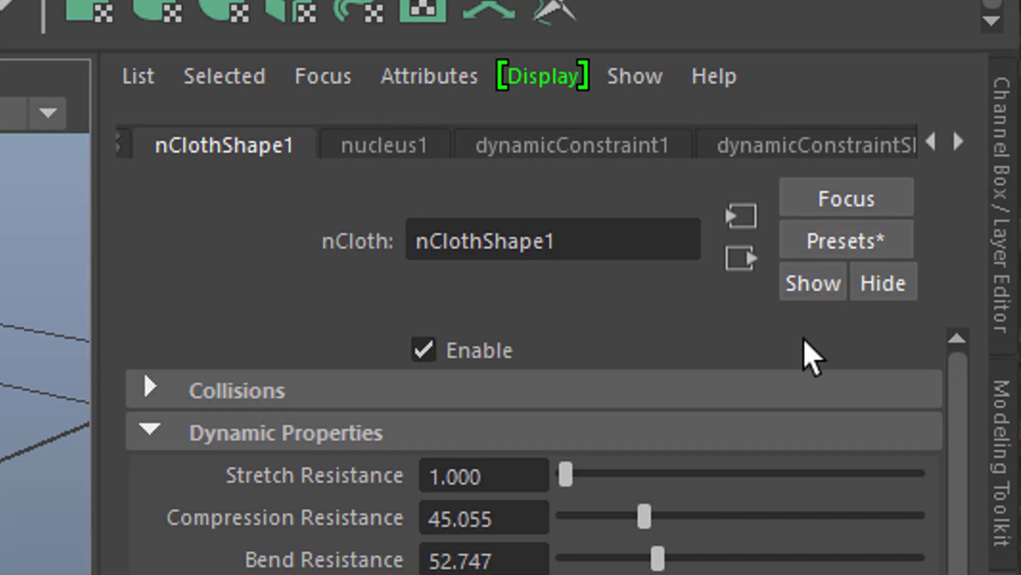
# - Apply the airBag nCloth preset and scrub the timeline to review the inflation
pyautogui.click(830, 248)
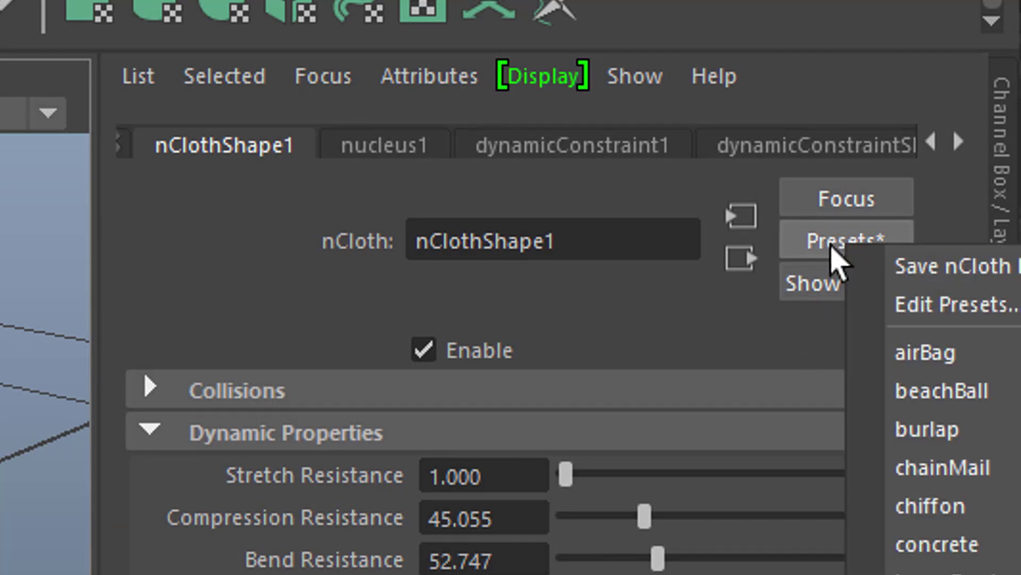
pyautogui.click(971, 351)
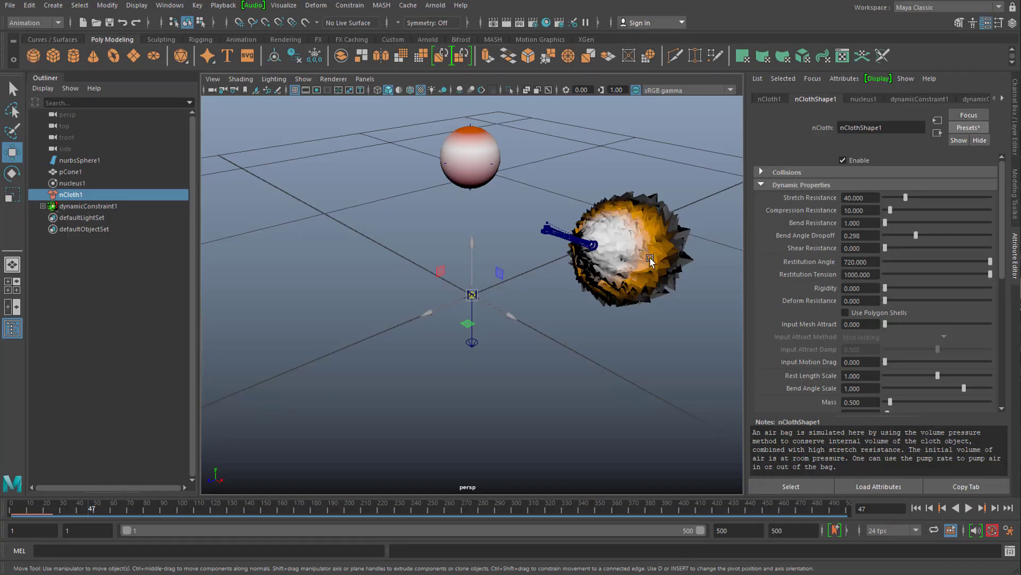
pyautogui.click(95, 513)
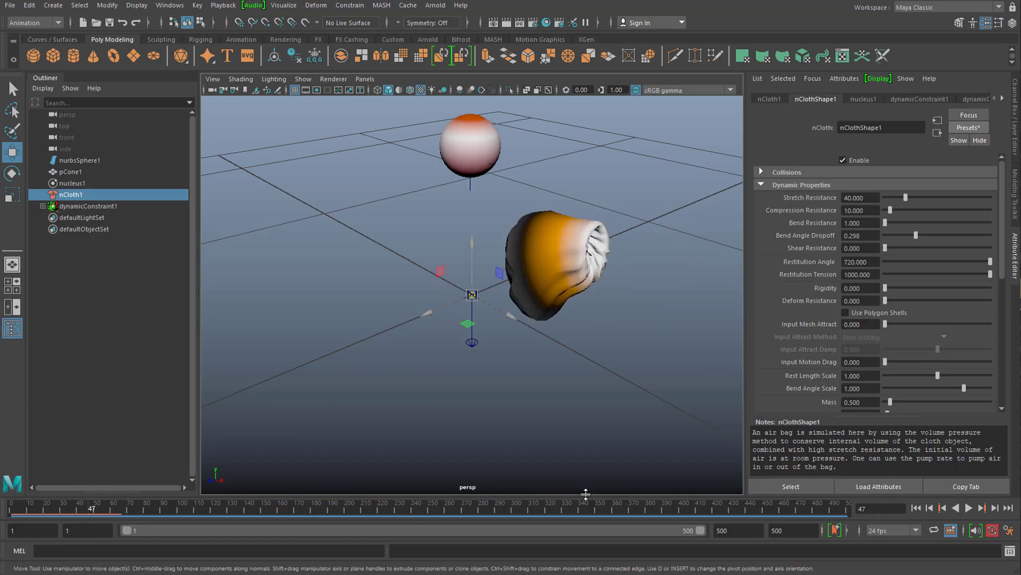
pyautogui.moveTo(46, 508); pyautogui.dragTo(17, 522)
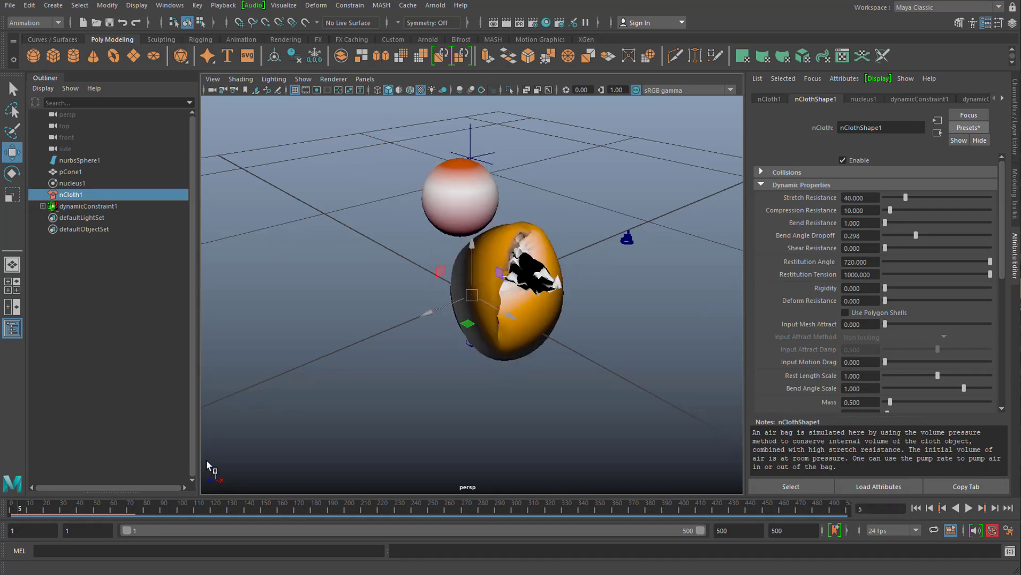
pyautogui.click(969, 128)
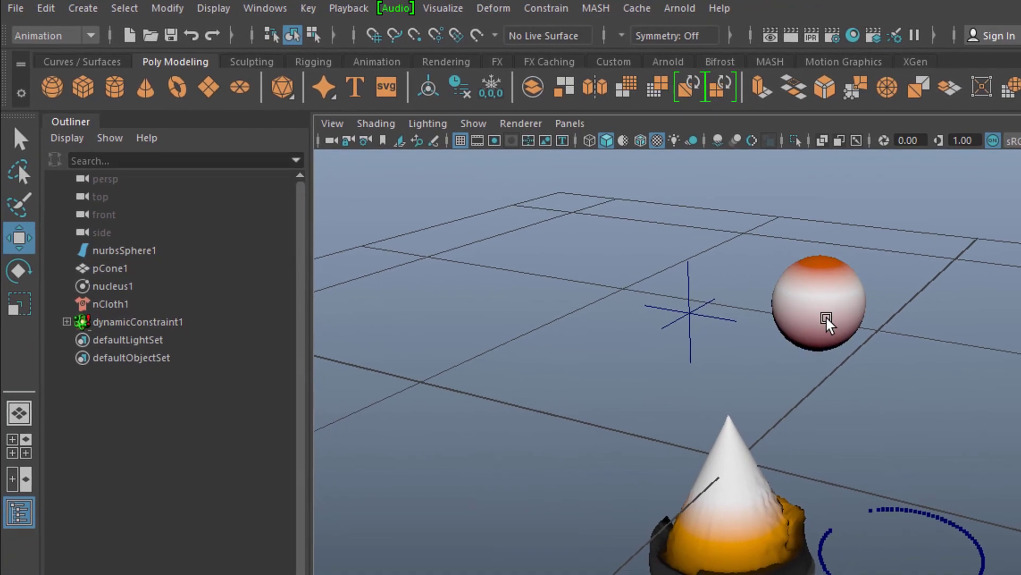
# - Select nurbsSphere1, then dynamicConstraint1 in the Outliner
pyautogui.click(827, 307)
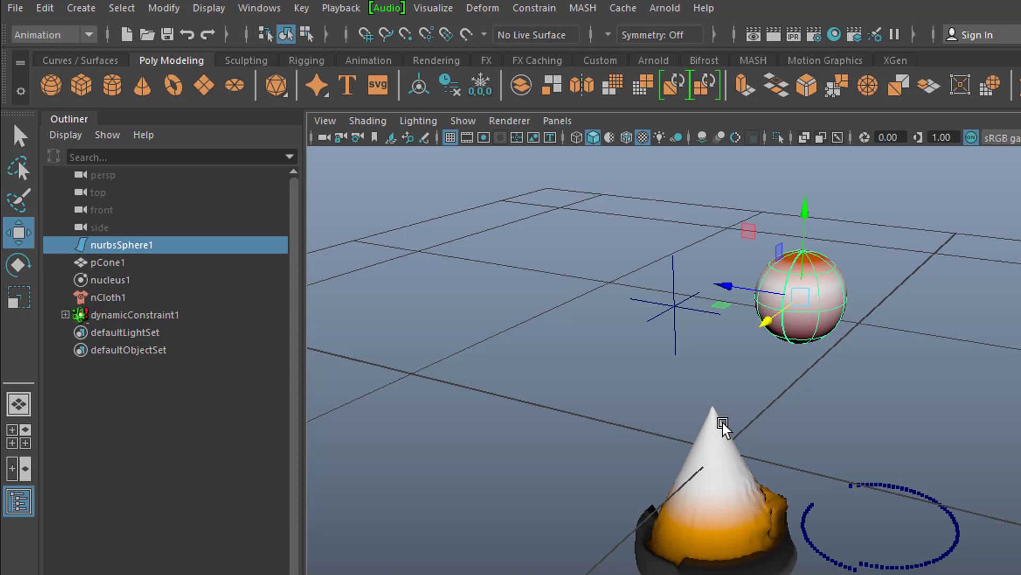
pyautogui.click(158, 317)
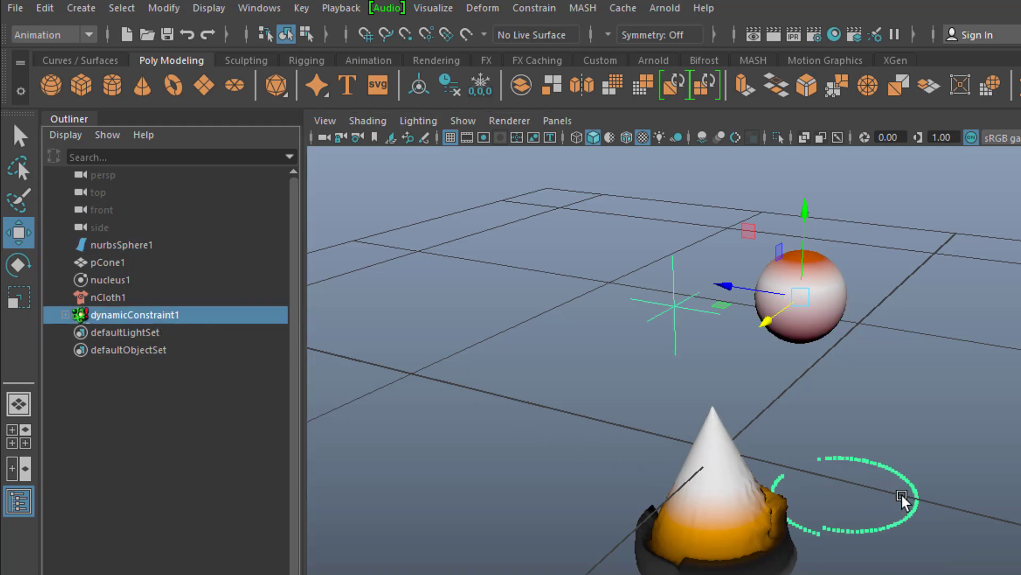